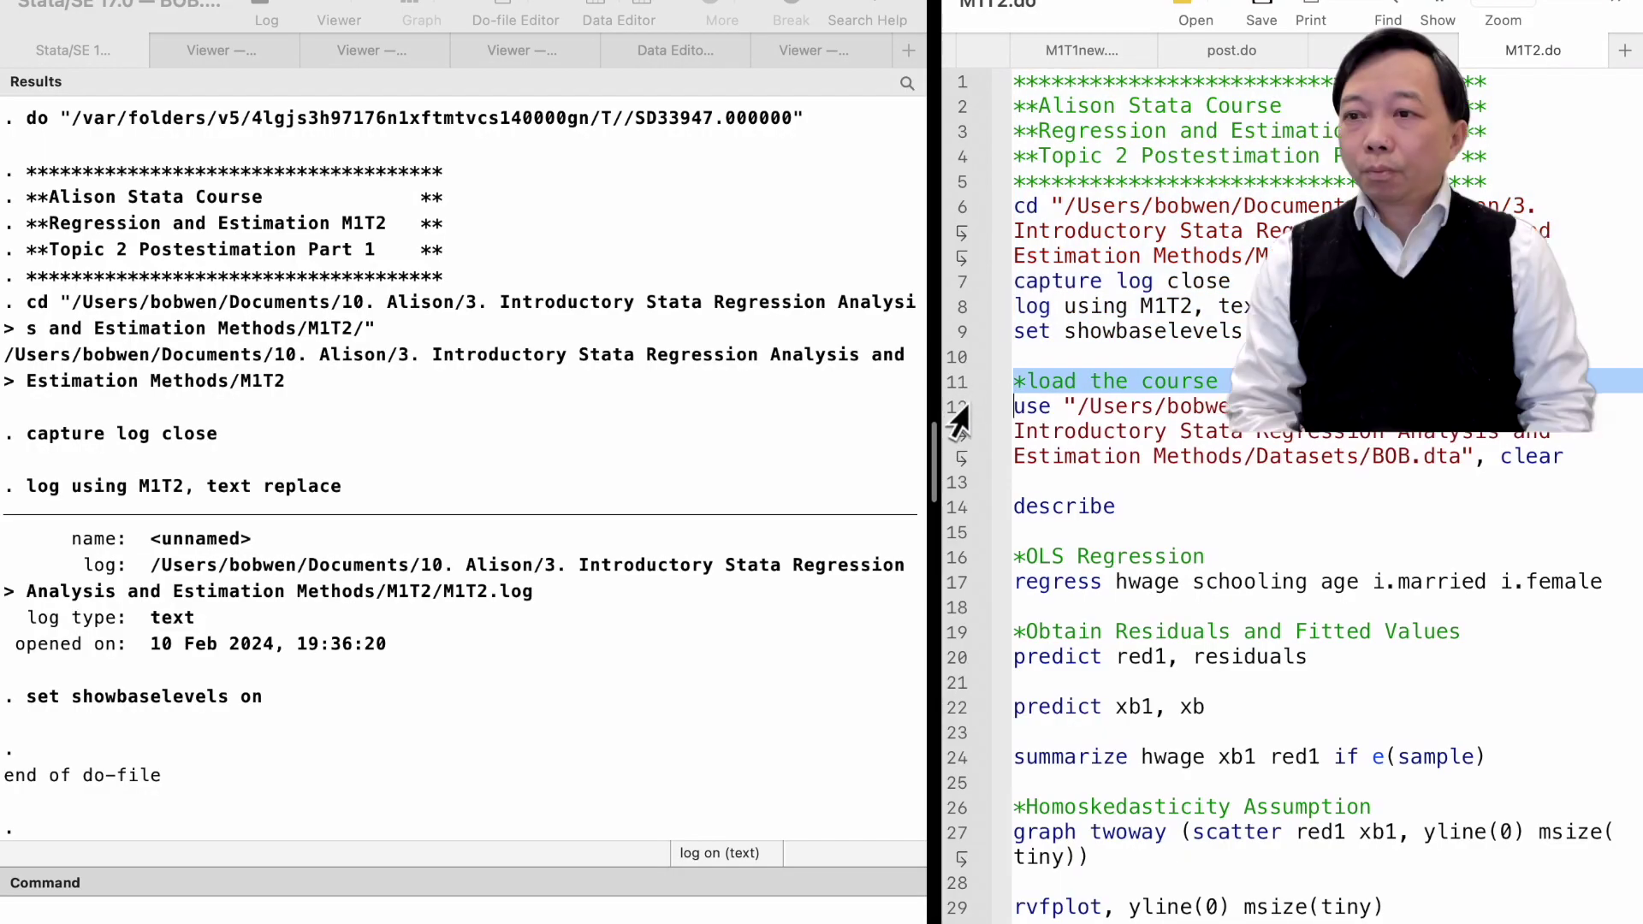
Select the do-file line that loads the BOB.dta course dataset
left_click(959, 428)
Load the BOB dataset and list its variables and labels with describe
key("super+shift+d")
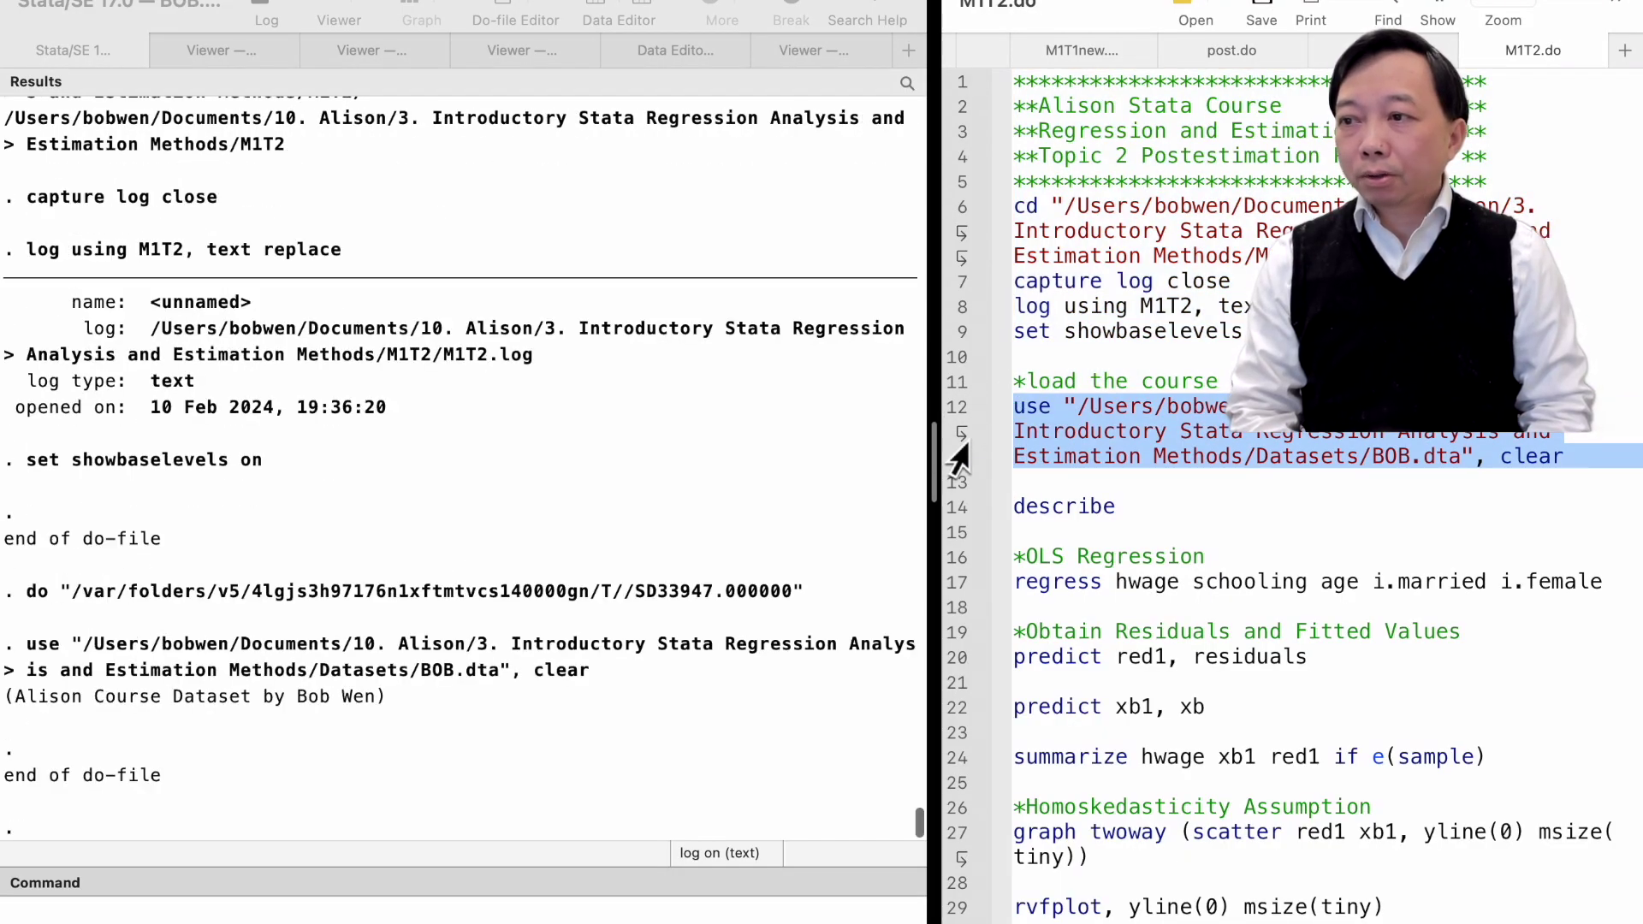
left_click(959, 513)
key("super+shift+d")
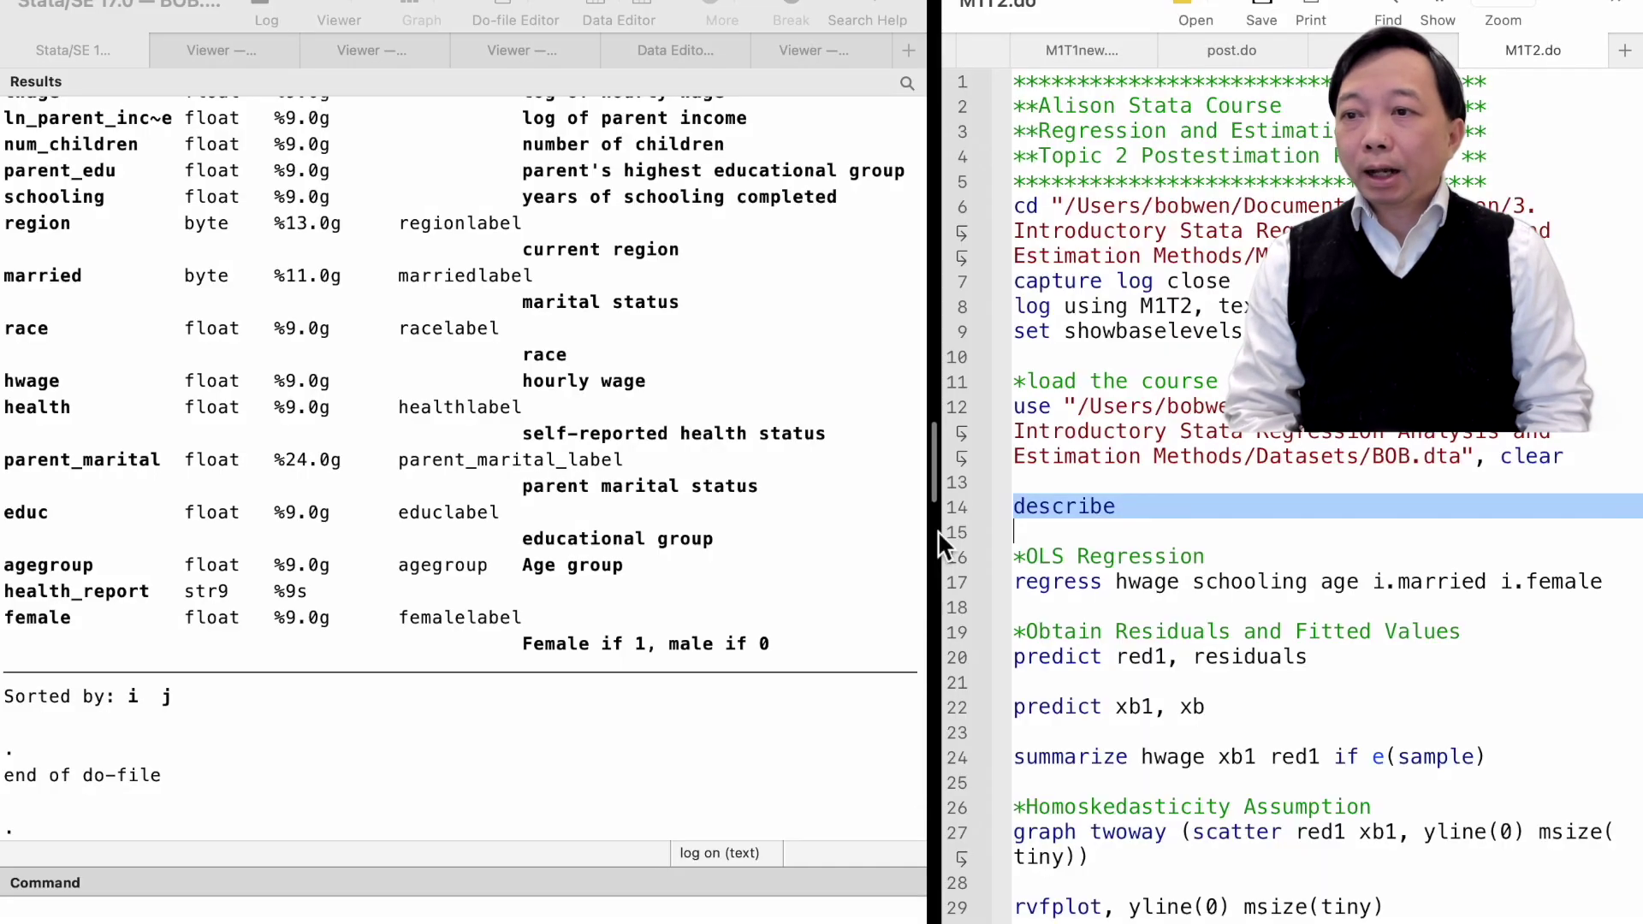
Regress hwage on schooling, age, married and female: 4,164 observations, R-squared 0.2345
left_click(952, 557)
left_click(955, 581)
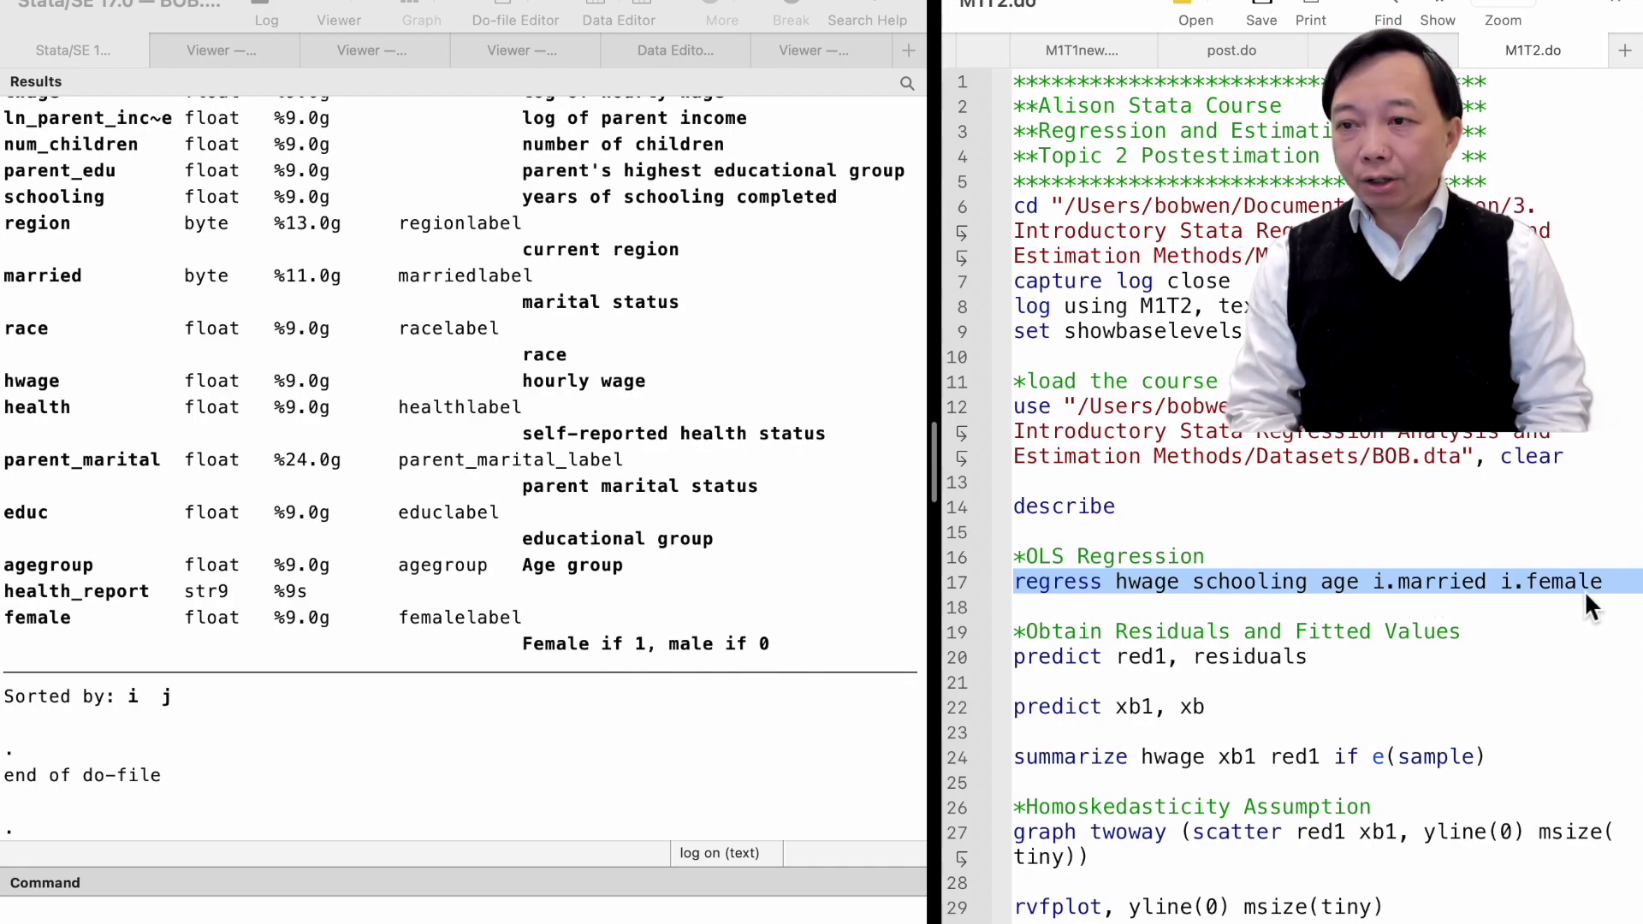
key("super+shift+d")
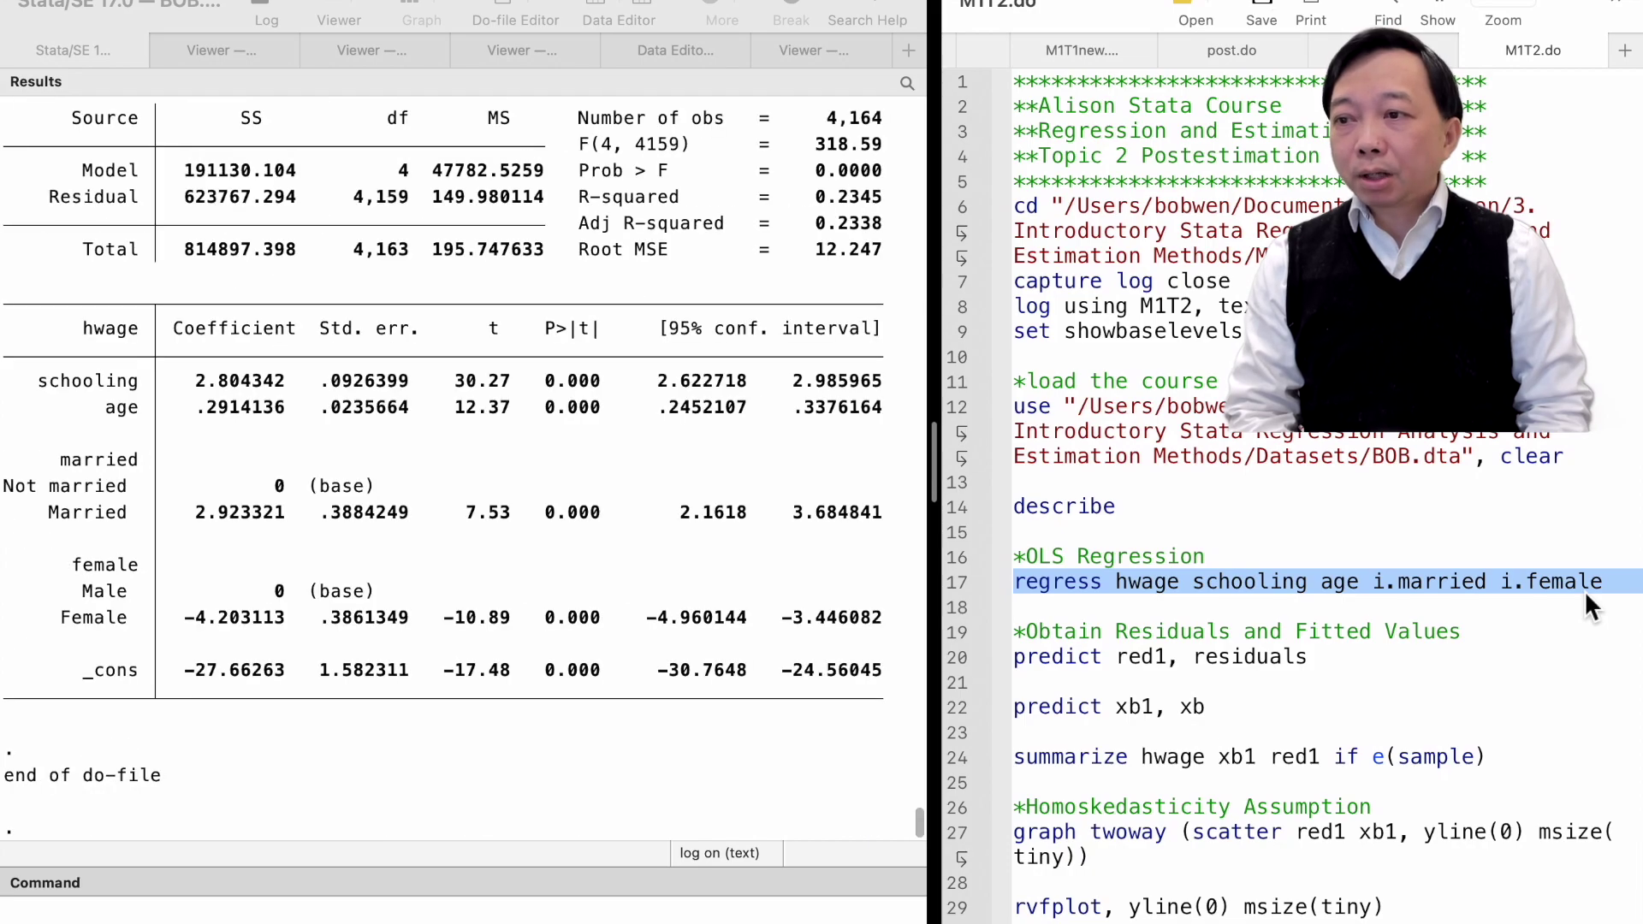
Run the predict lines to create residuals red1 and fitted values xb1, each with 19 missing
left_click(952, 634)
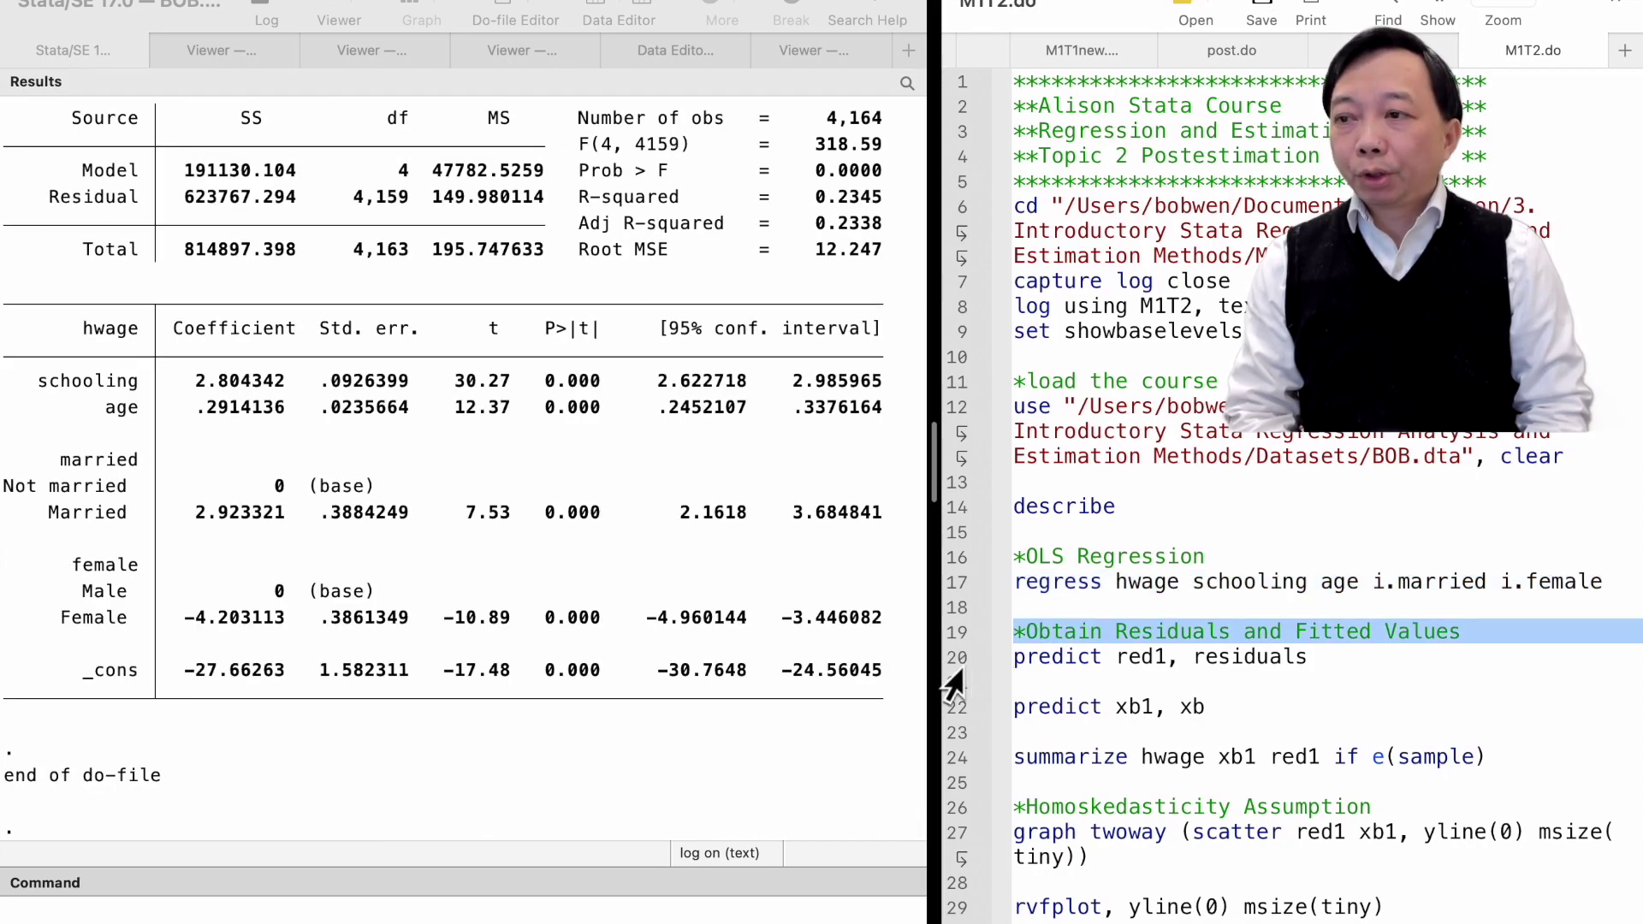
left_click(951, 668)
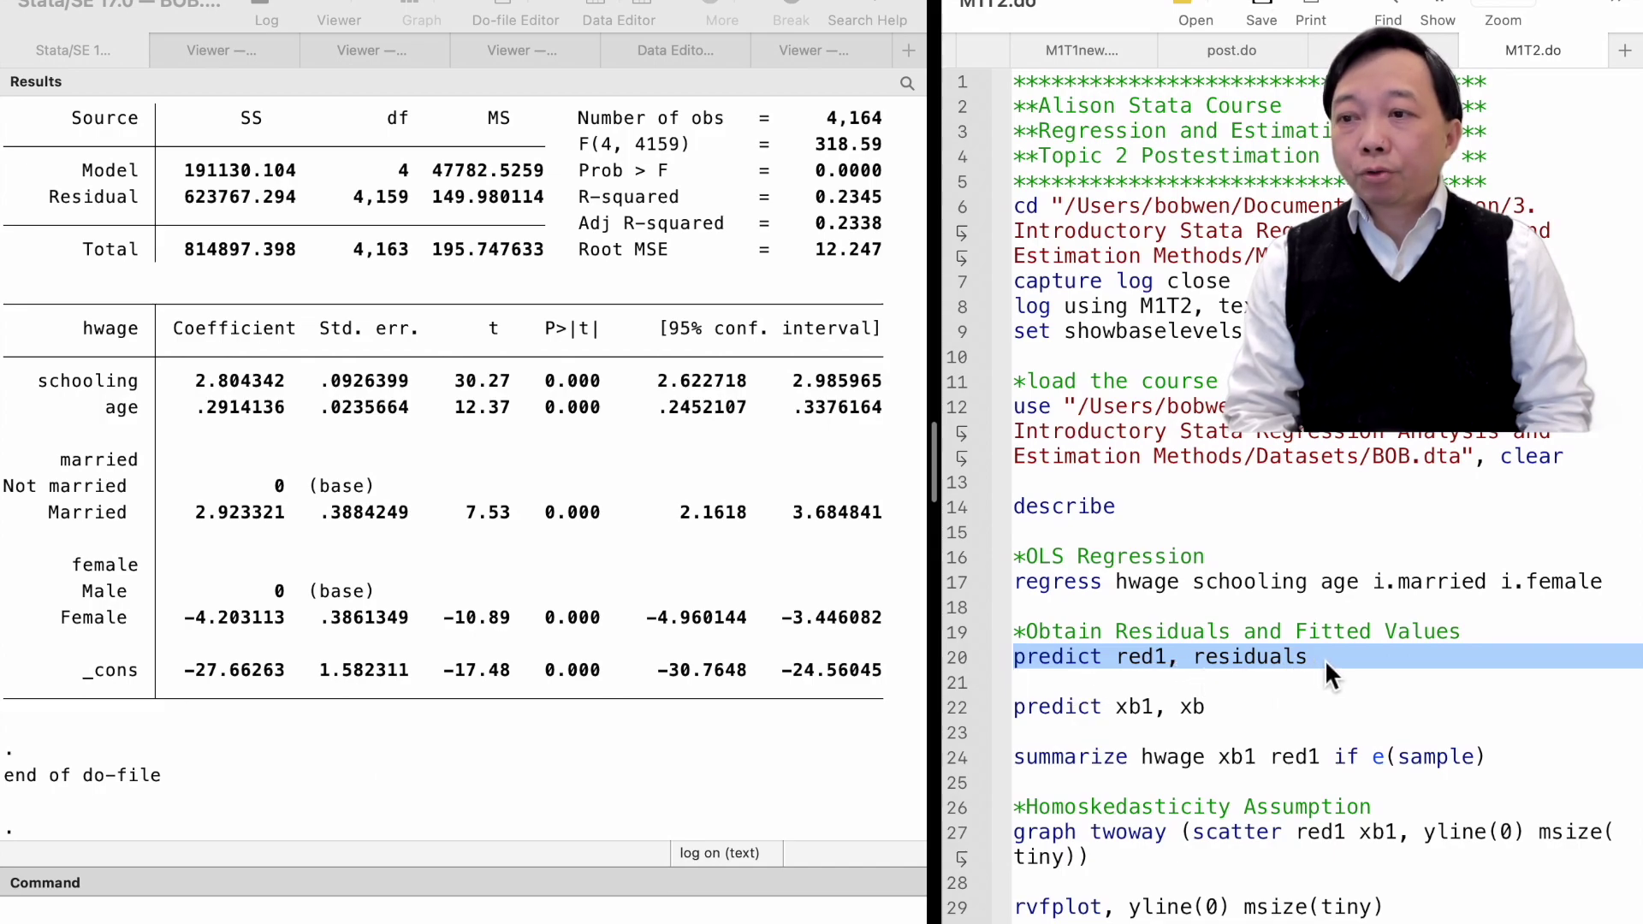
key("super+shift+d")
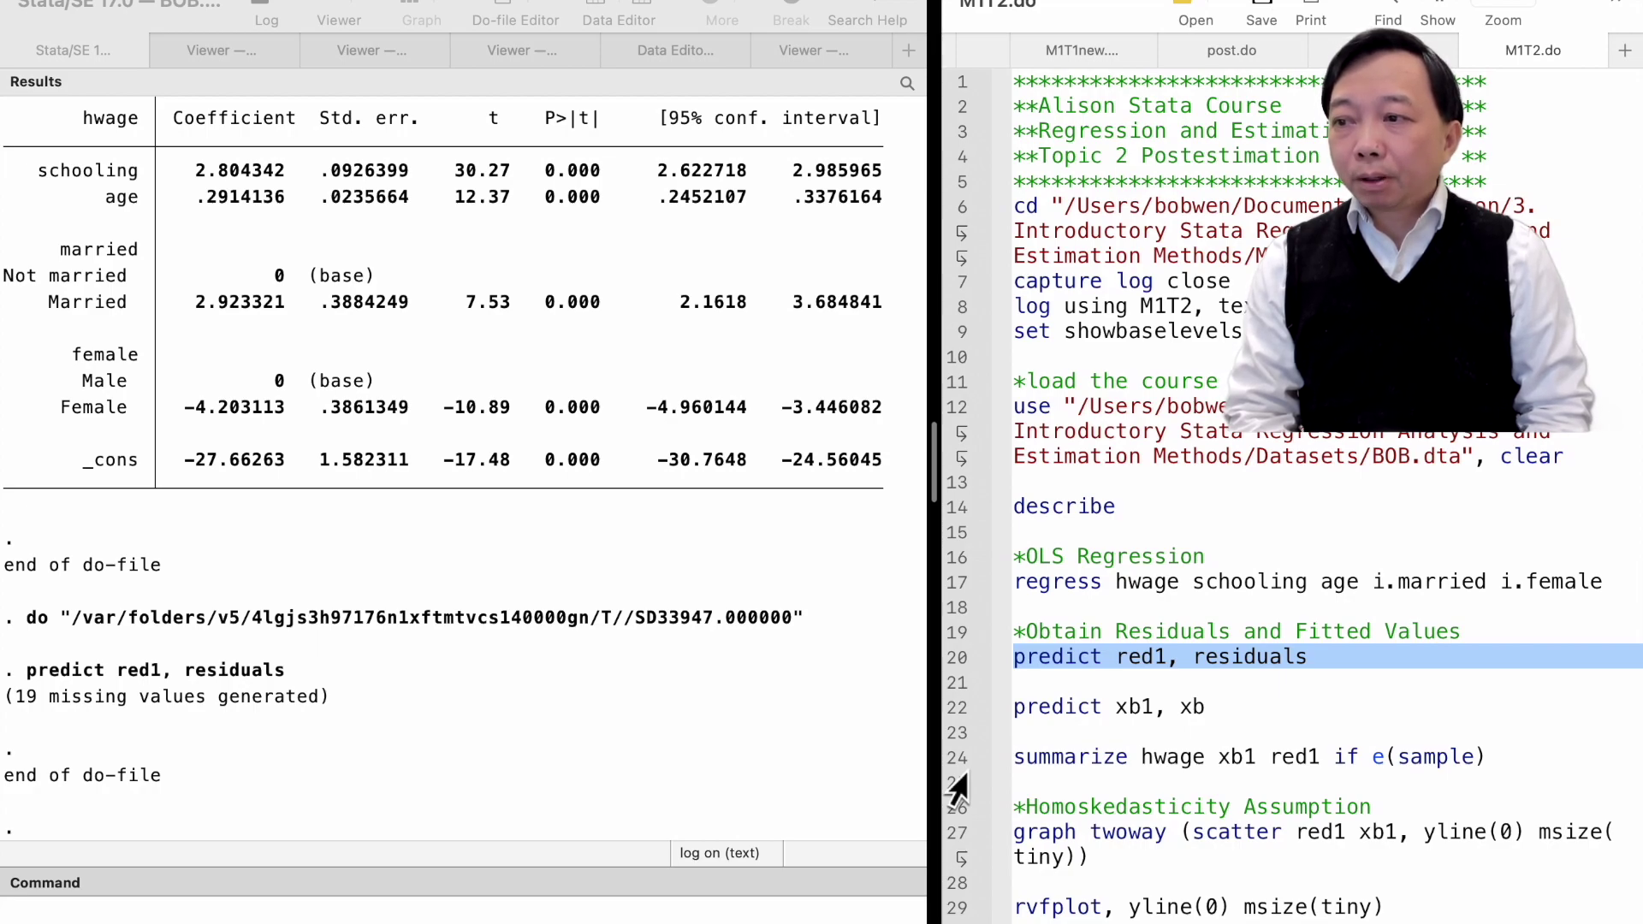
left_click(956, 708)
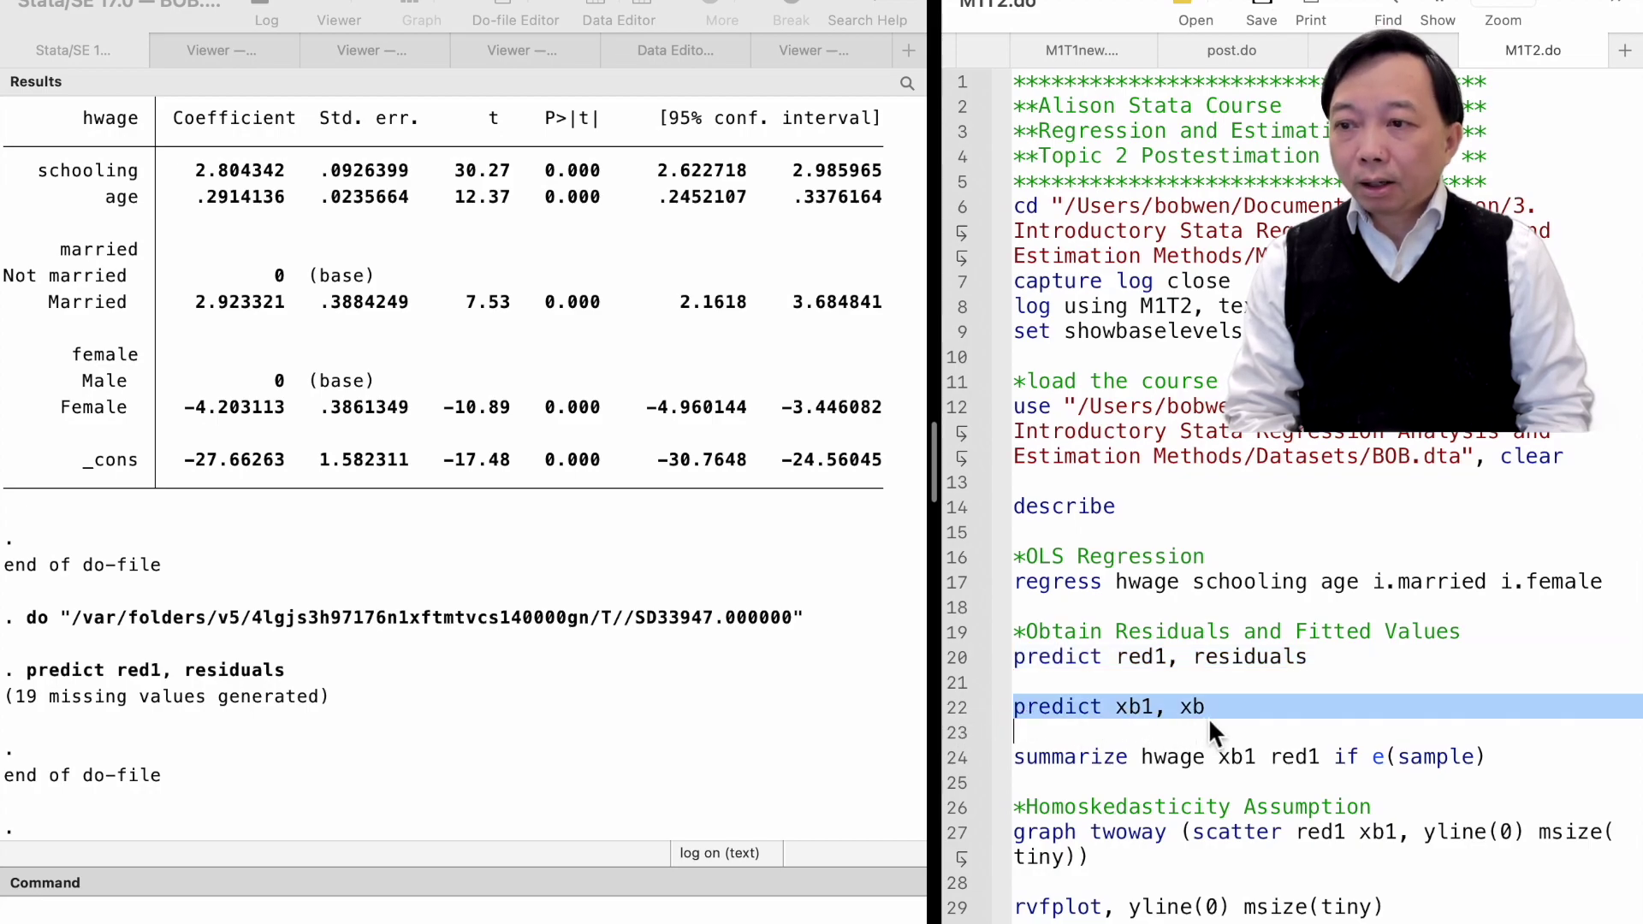
key("super+shift+d")
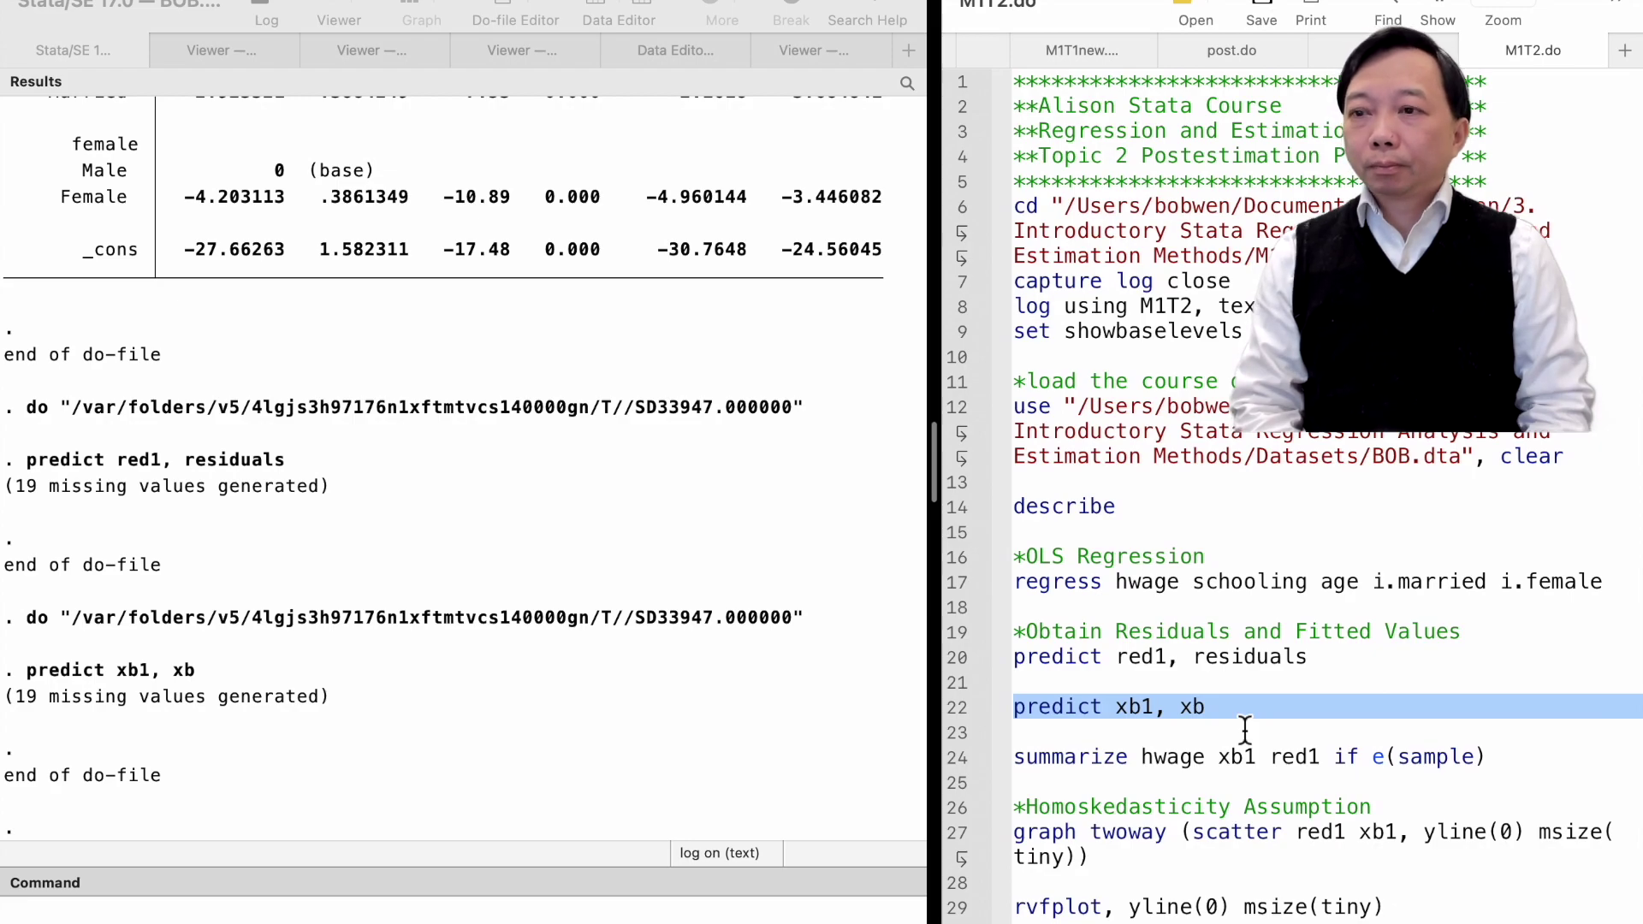
Summarize hwage, xb1 and red1 on 4,164 observations, with residuals averaging essentially zero
left_click(955, 761)
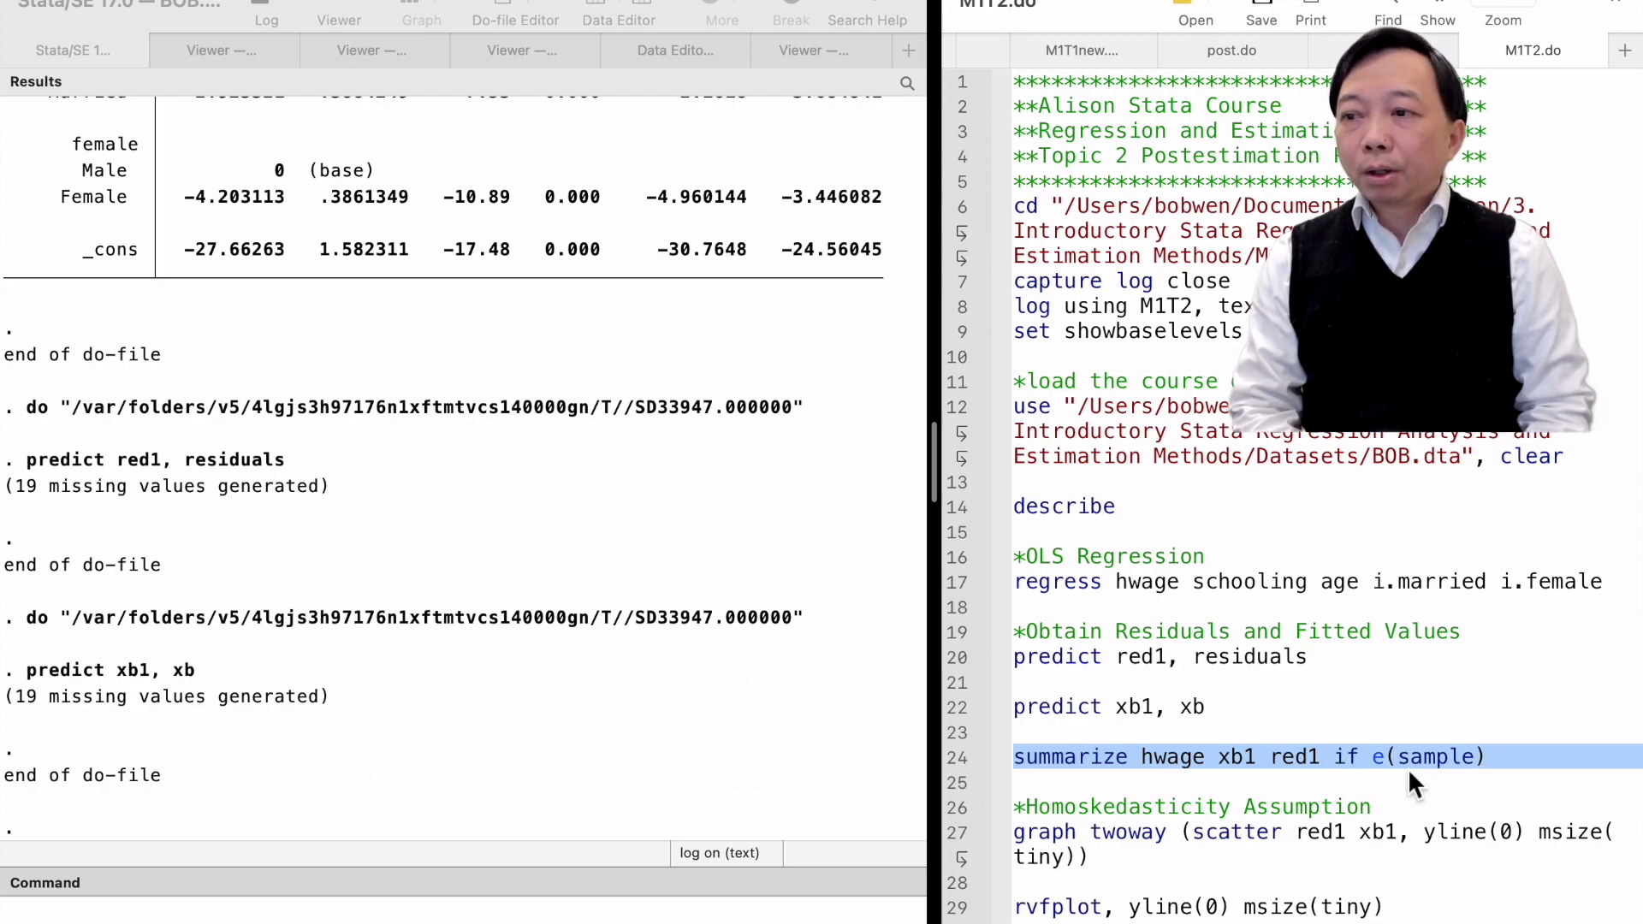
key("super+shift+d")
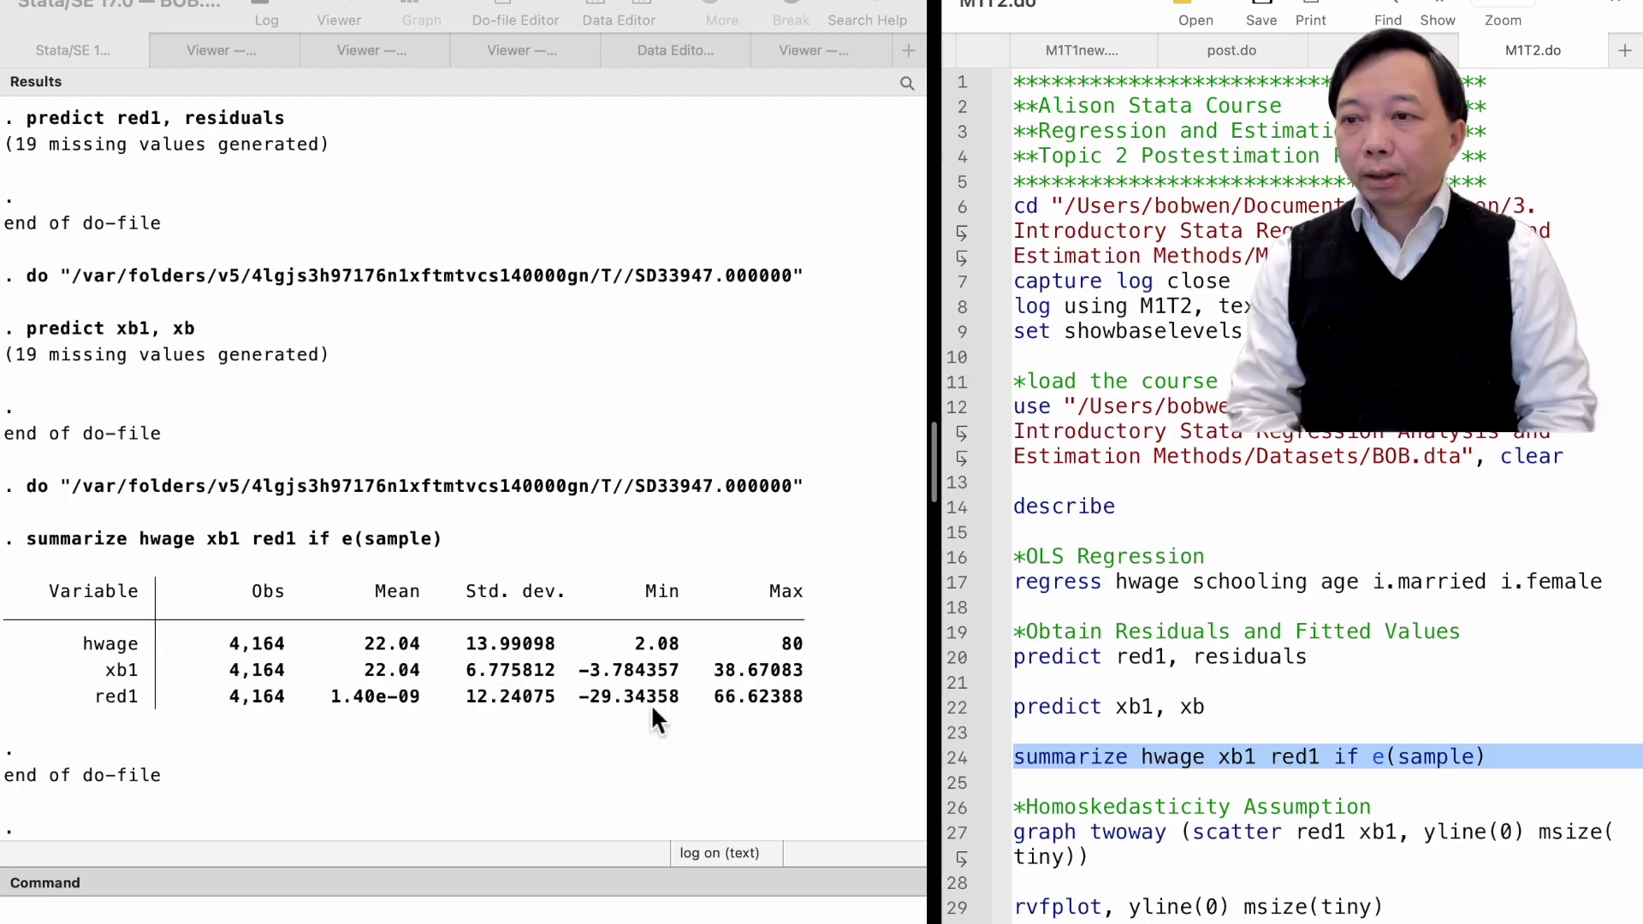
left_click(955, 809)
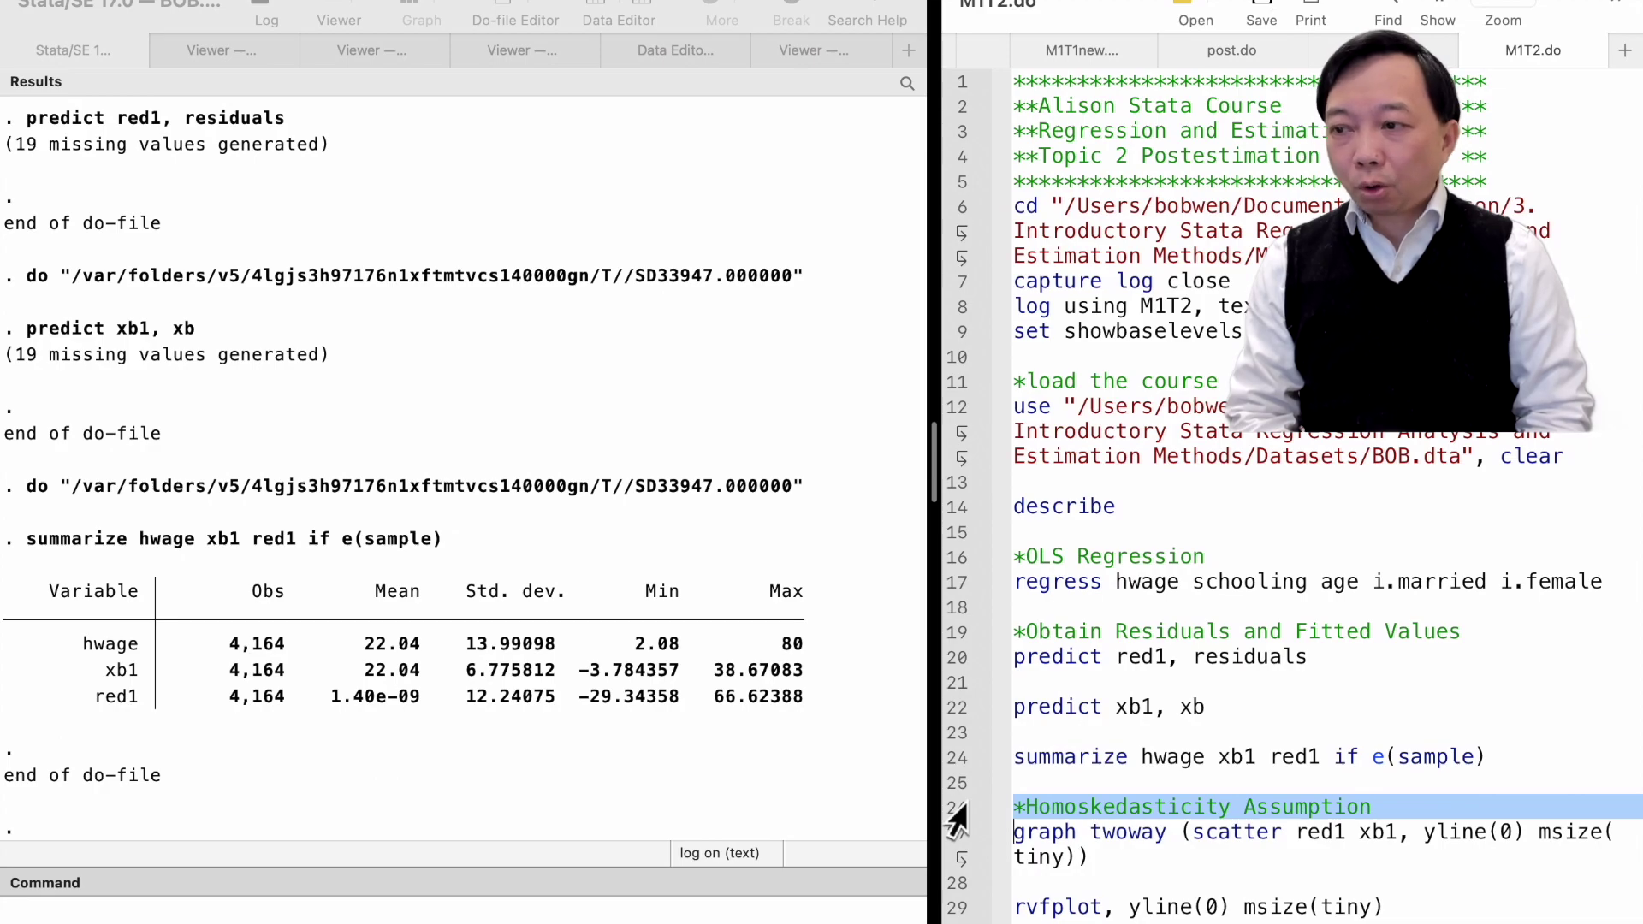
left_click(954, 840)
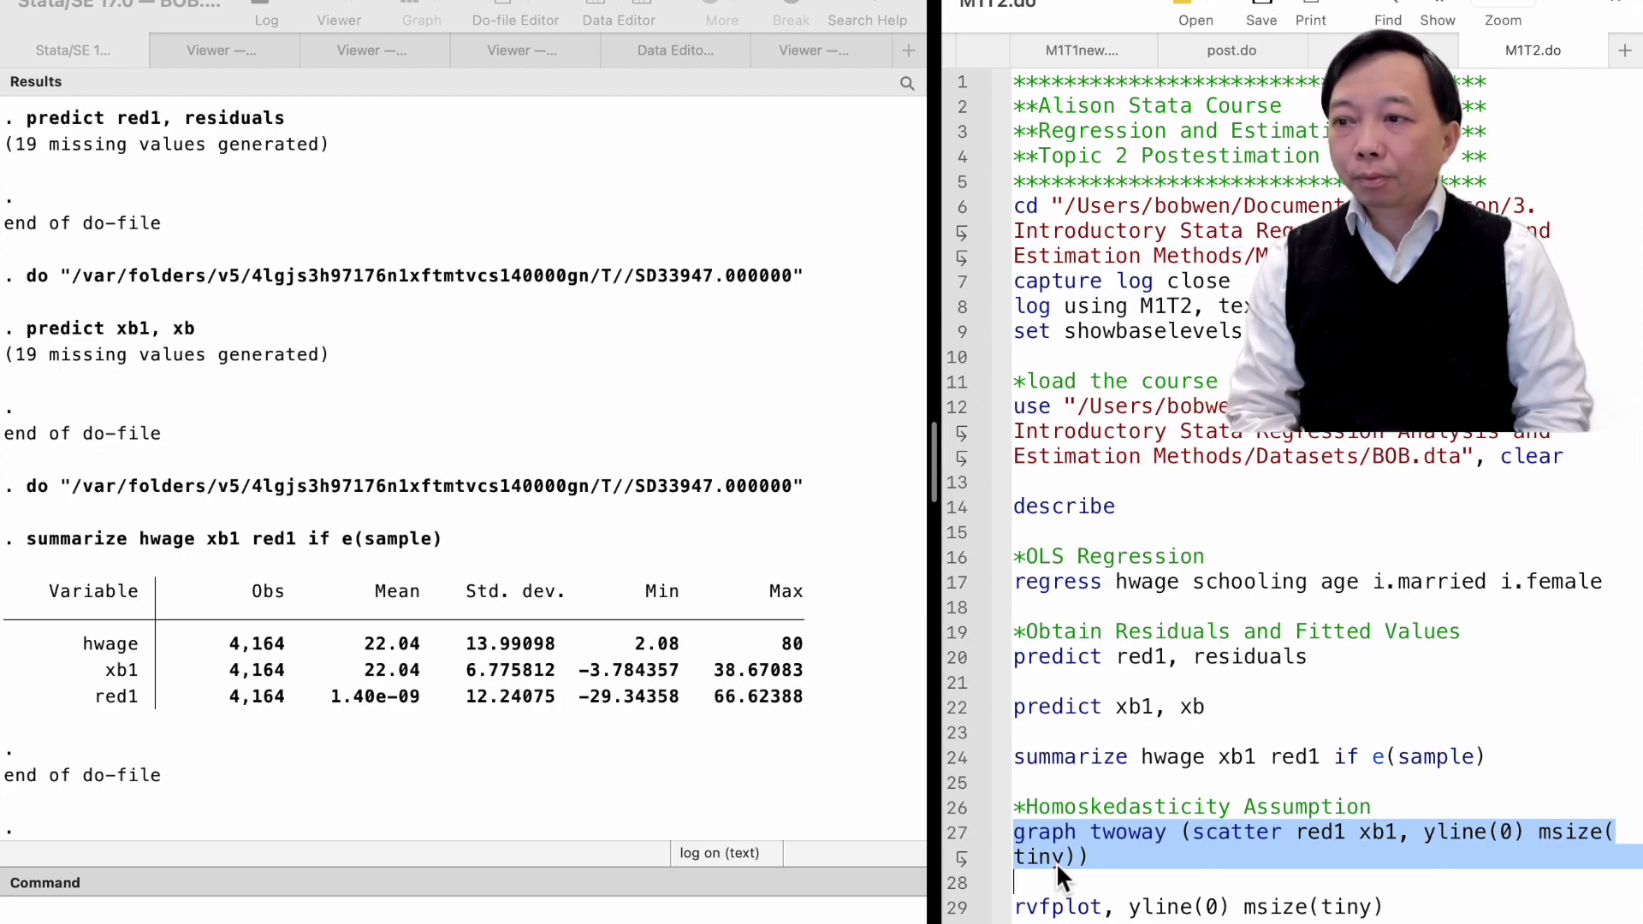
Scatter red1 against xb1 with tiny markers and a horizontal line at zero
key("super+shift+d")
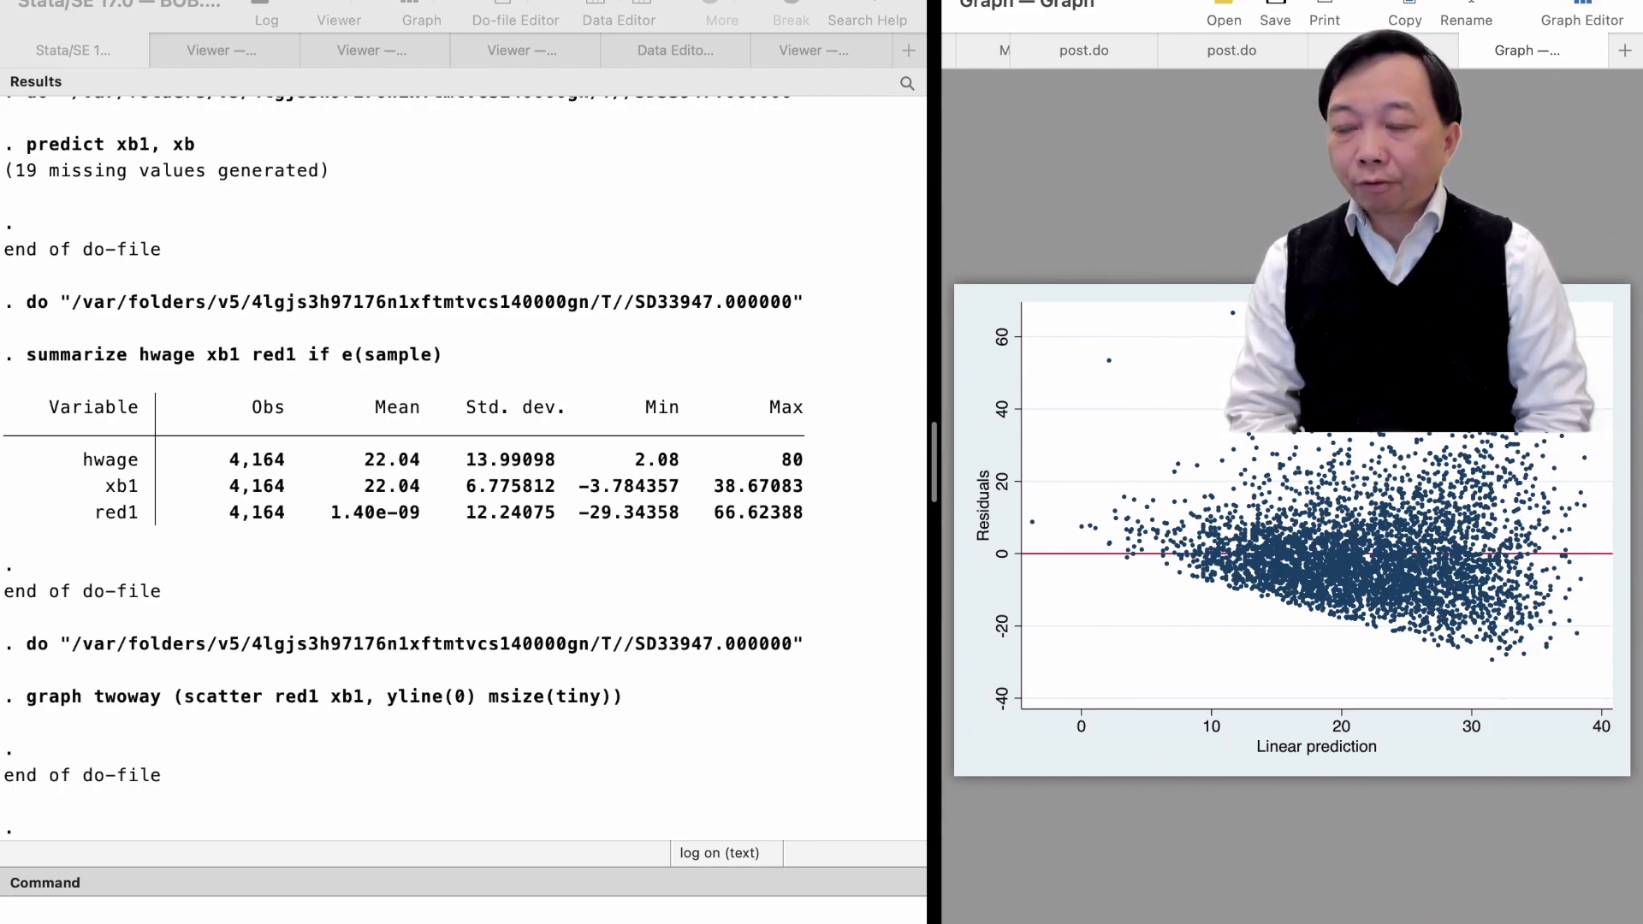
Run rvfplot with a zero reference line and tiny markers
left_click(1383, 49)
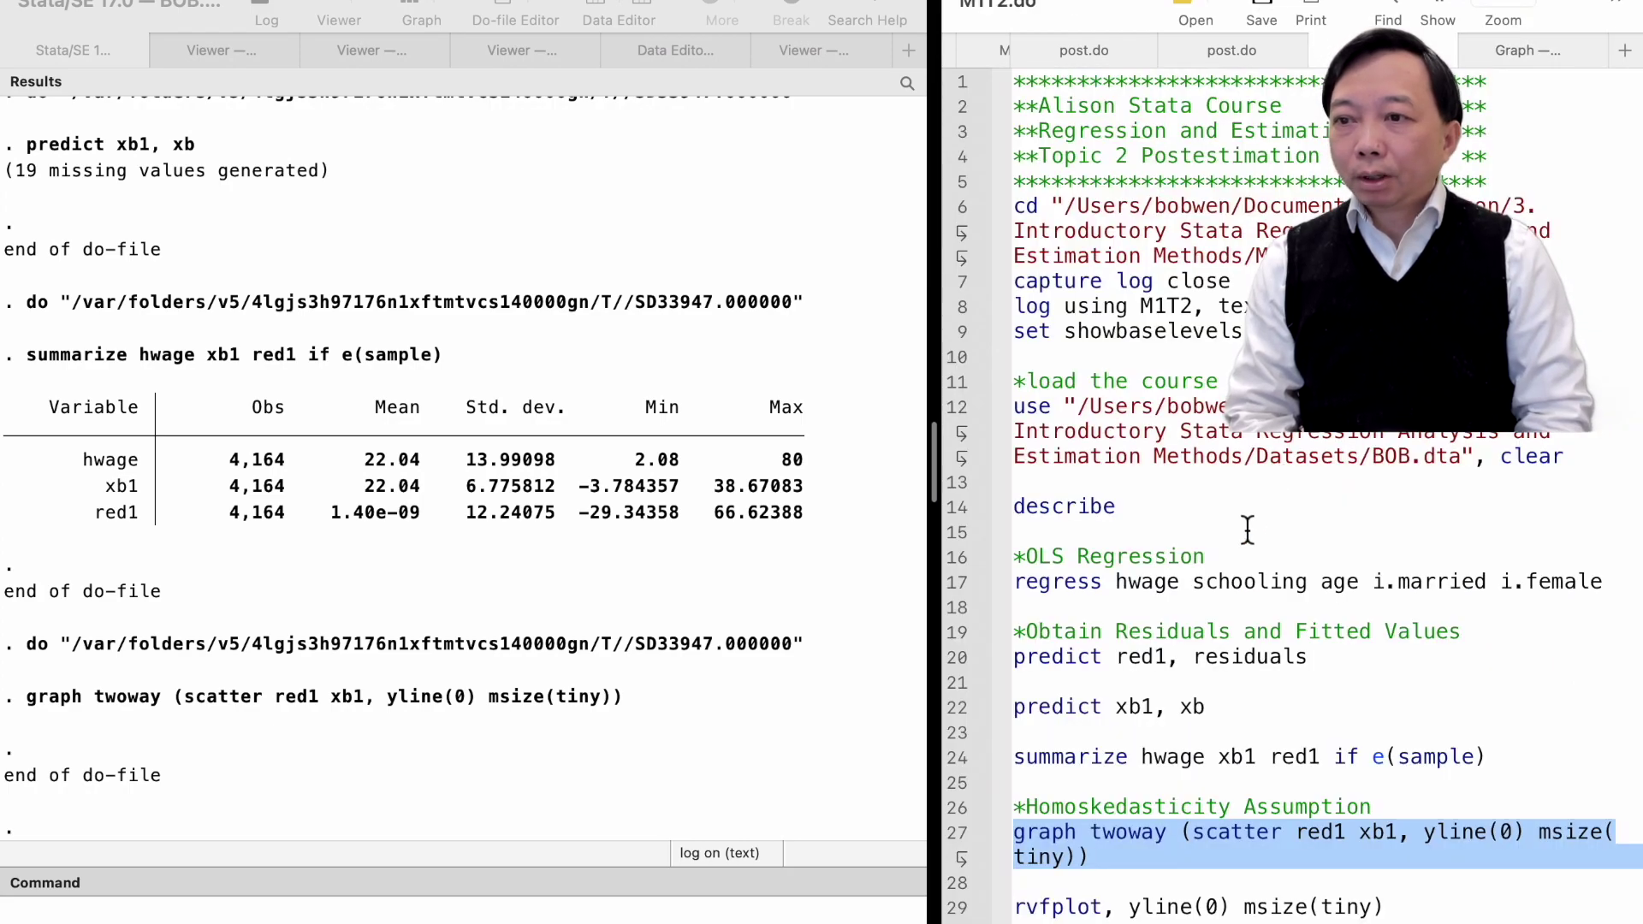
left_click(959, 908)
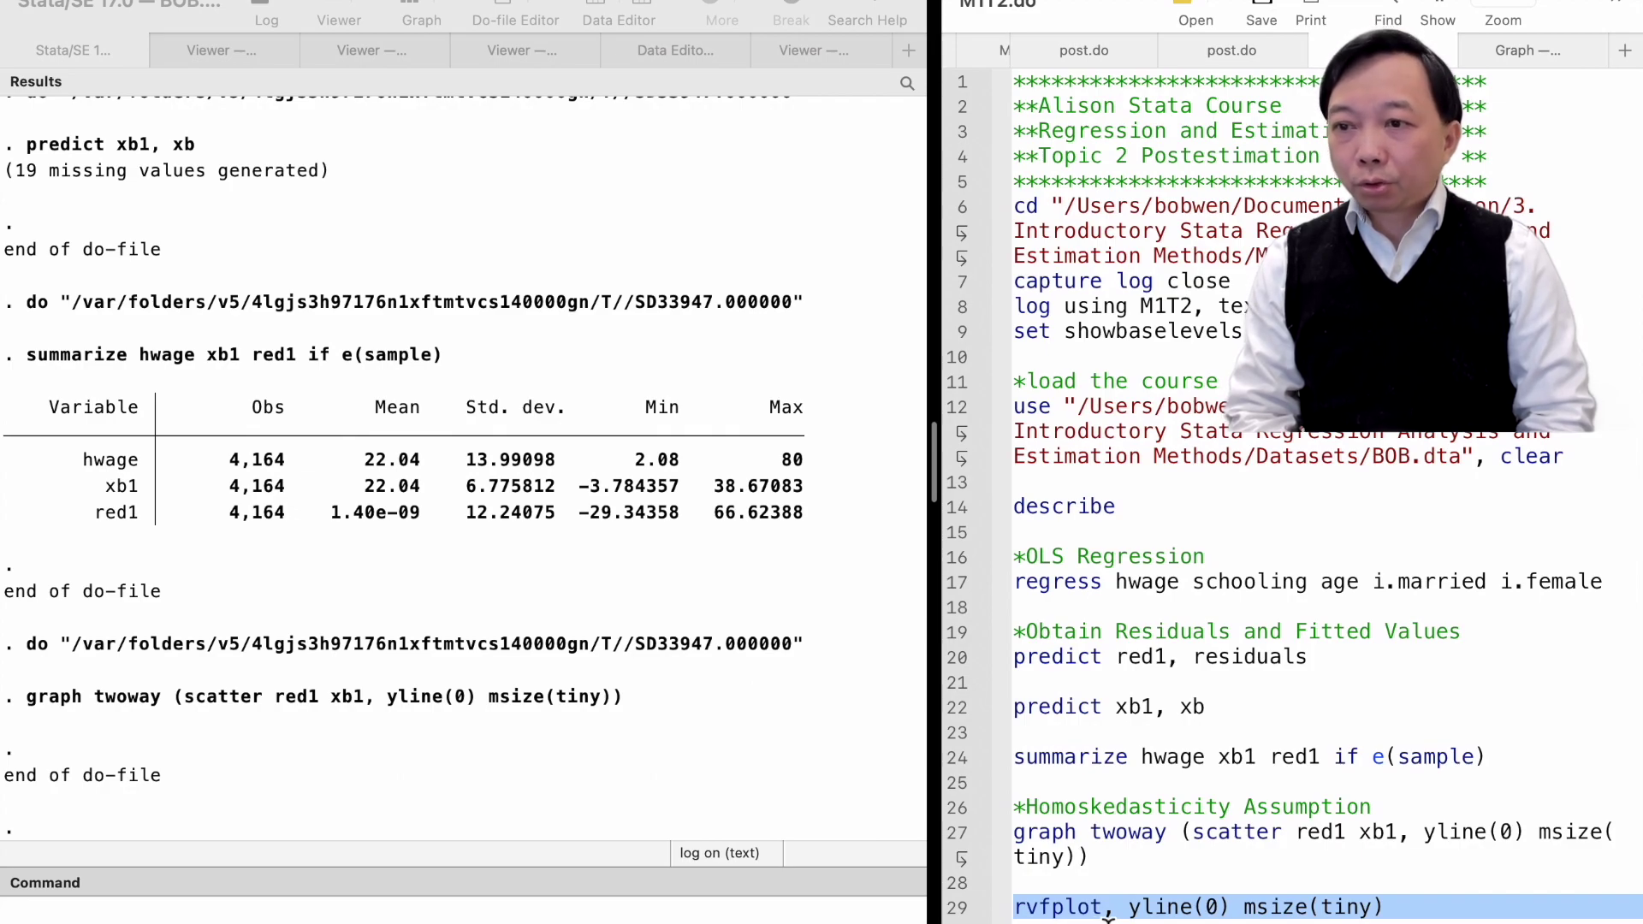
key("super+shift+d")
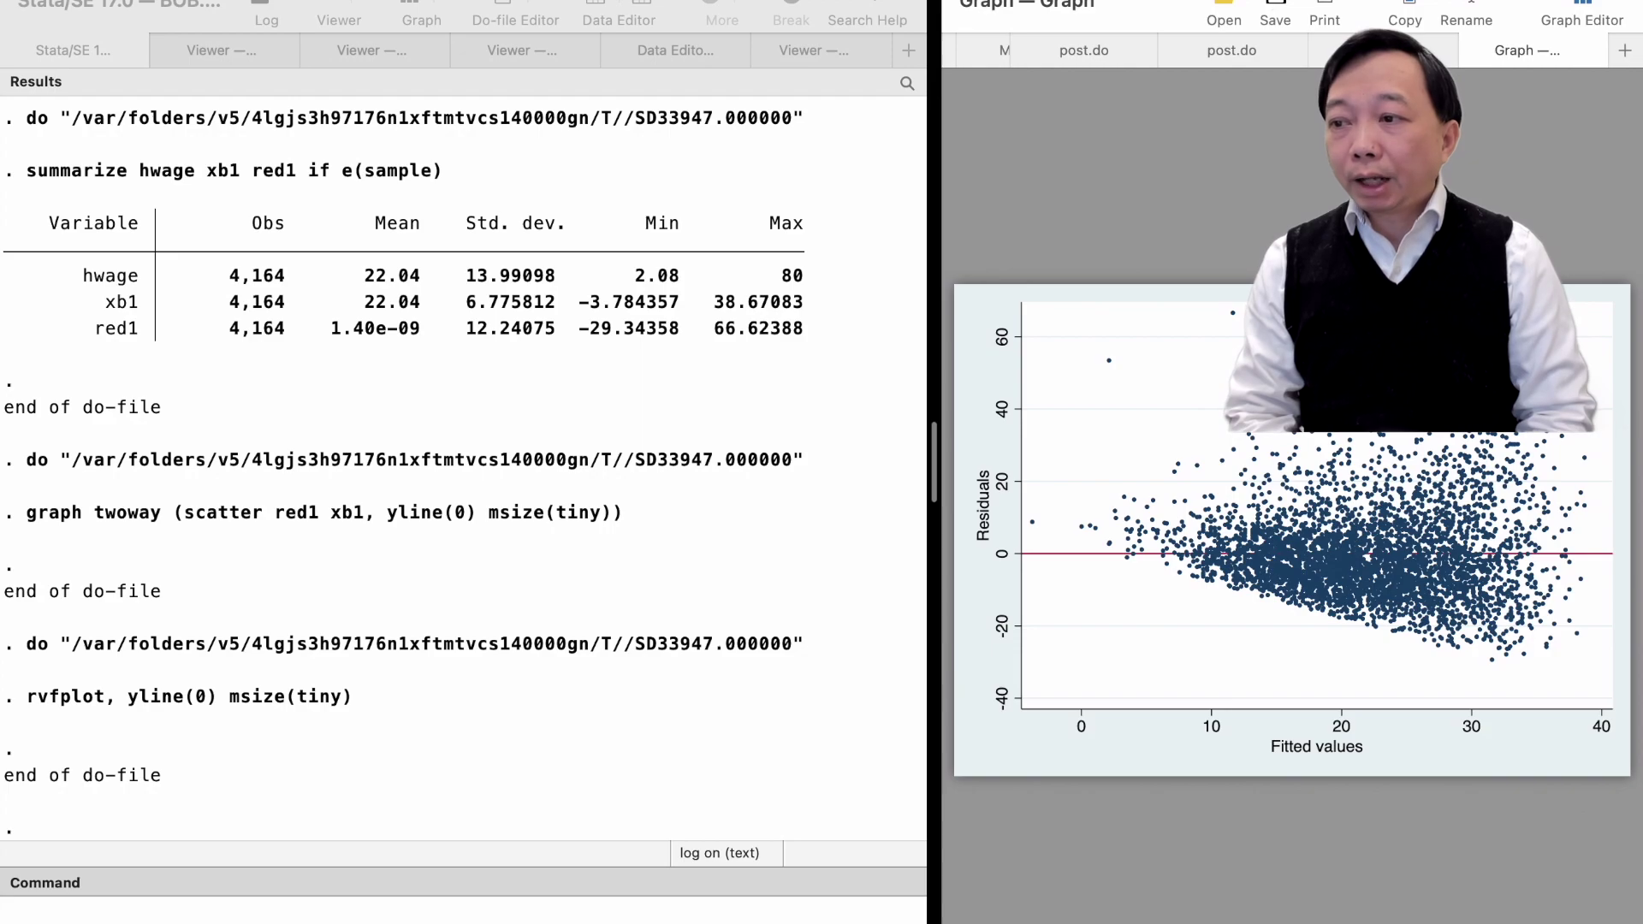
left_click(1382, 49)
scroll(1243, 686, "down", 5)
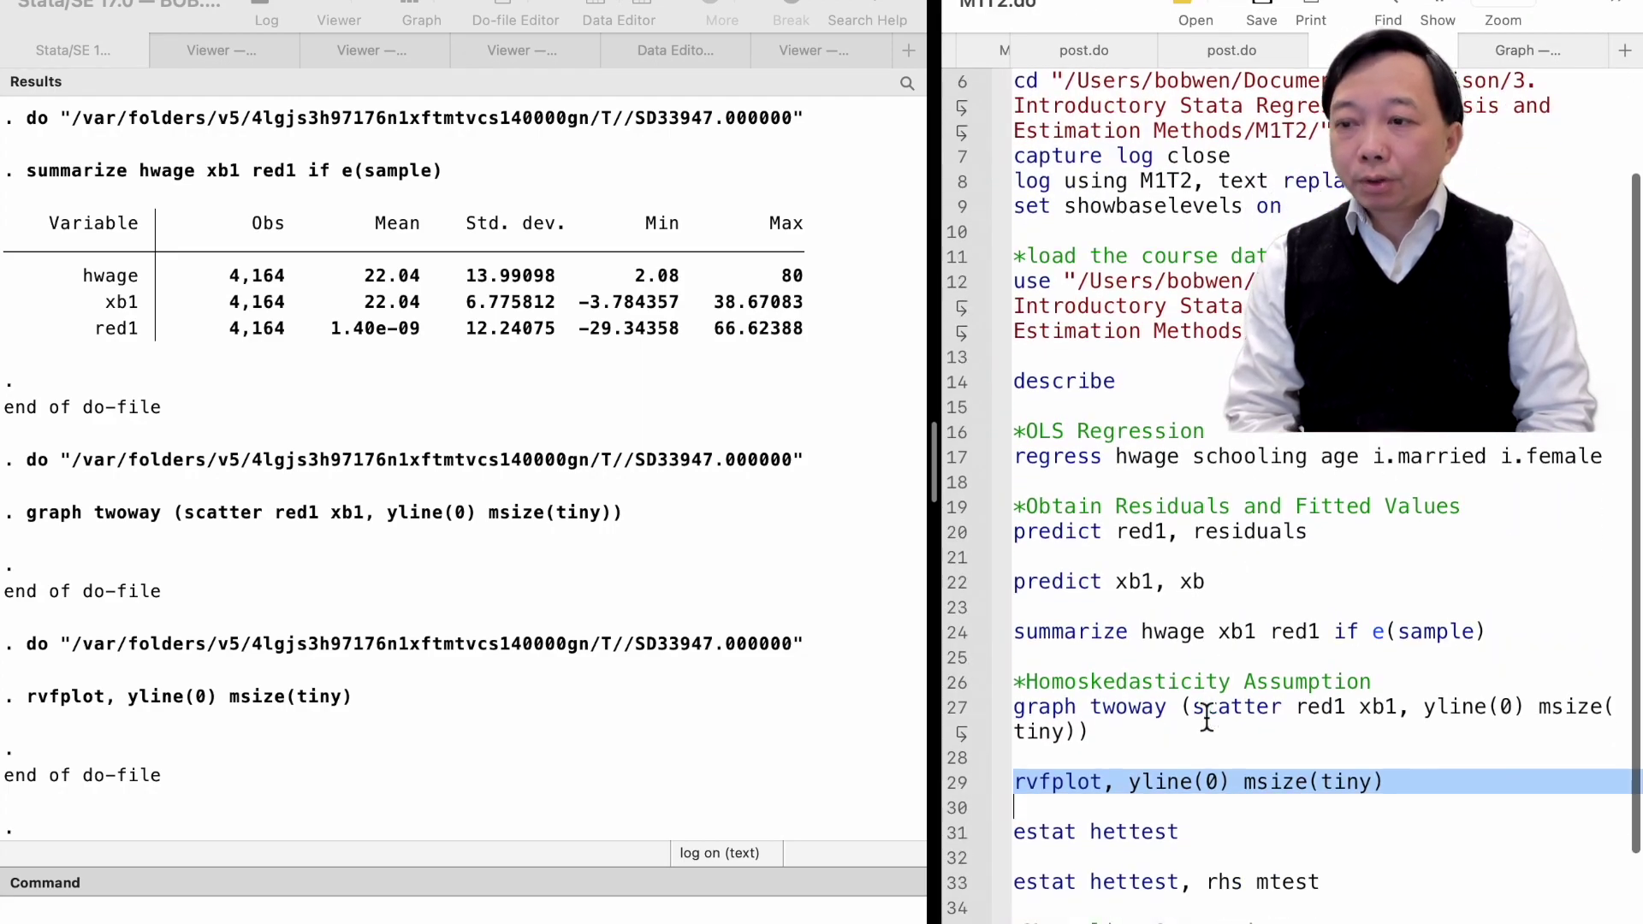
Run estat hettest: Breusch–Pagan chi2(1) = 451.41, p = 0.0000
scroll(1207, 719, "down", 3)
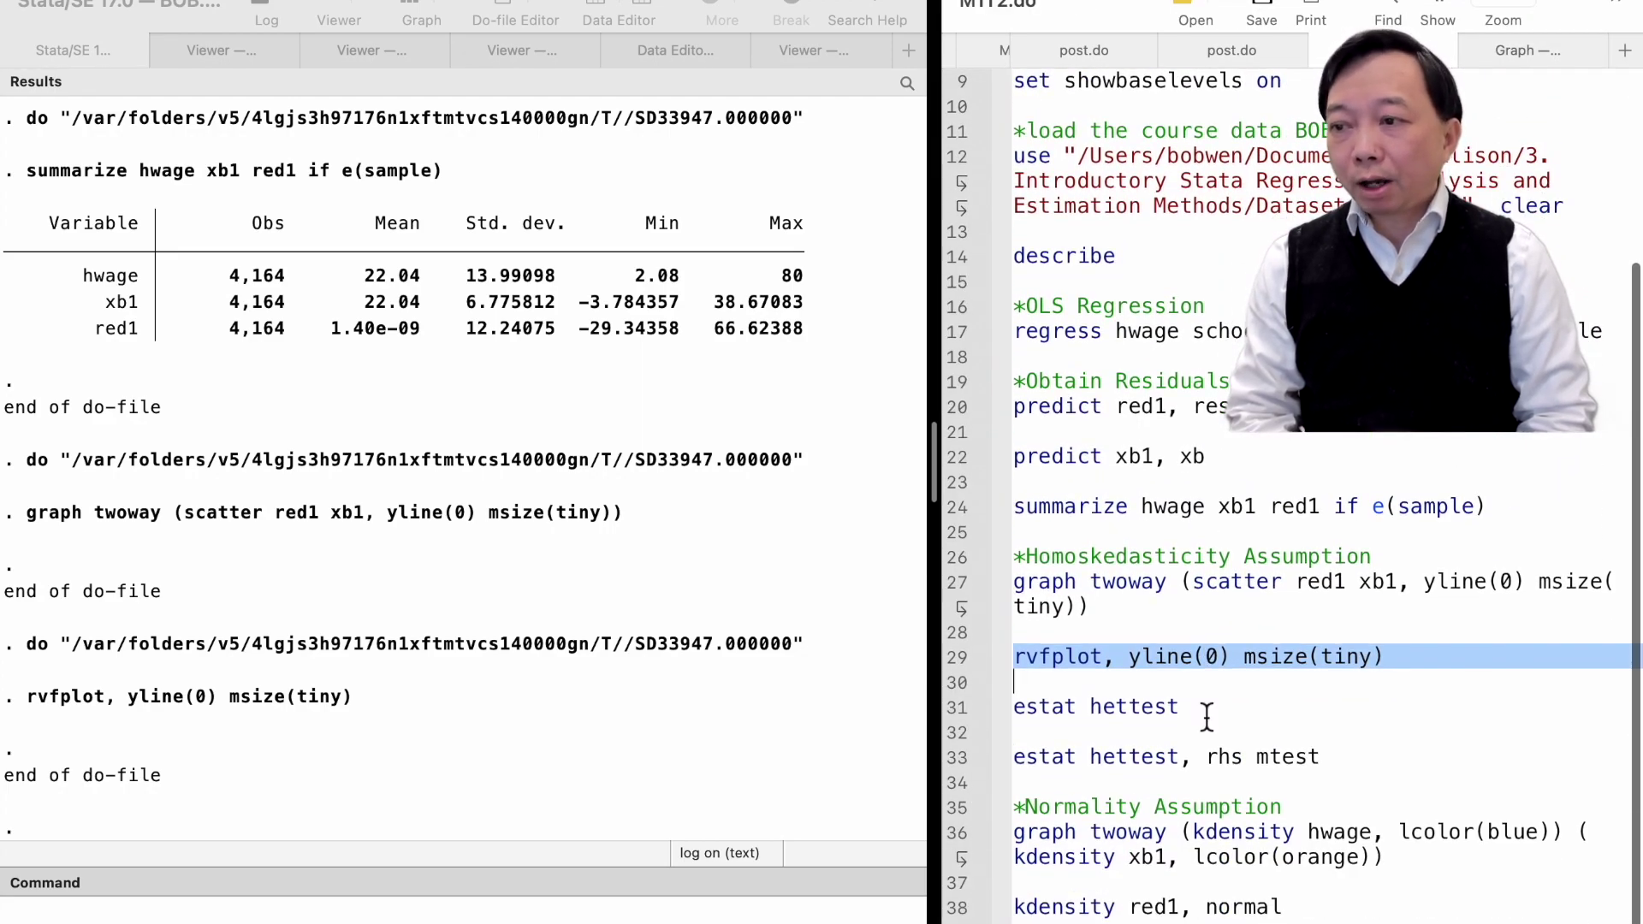
scroll(1206, 717, "down", 1)
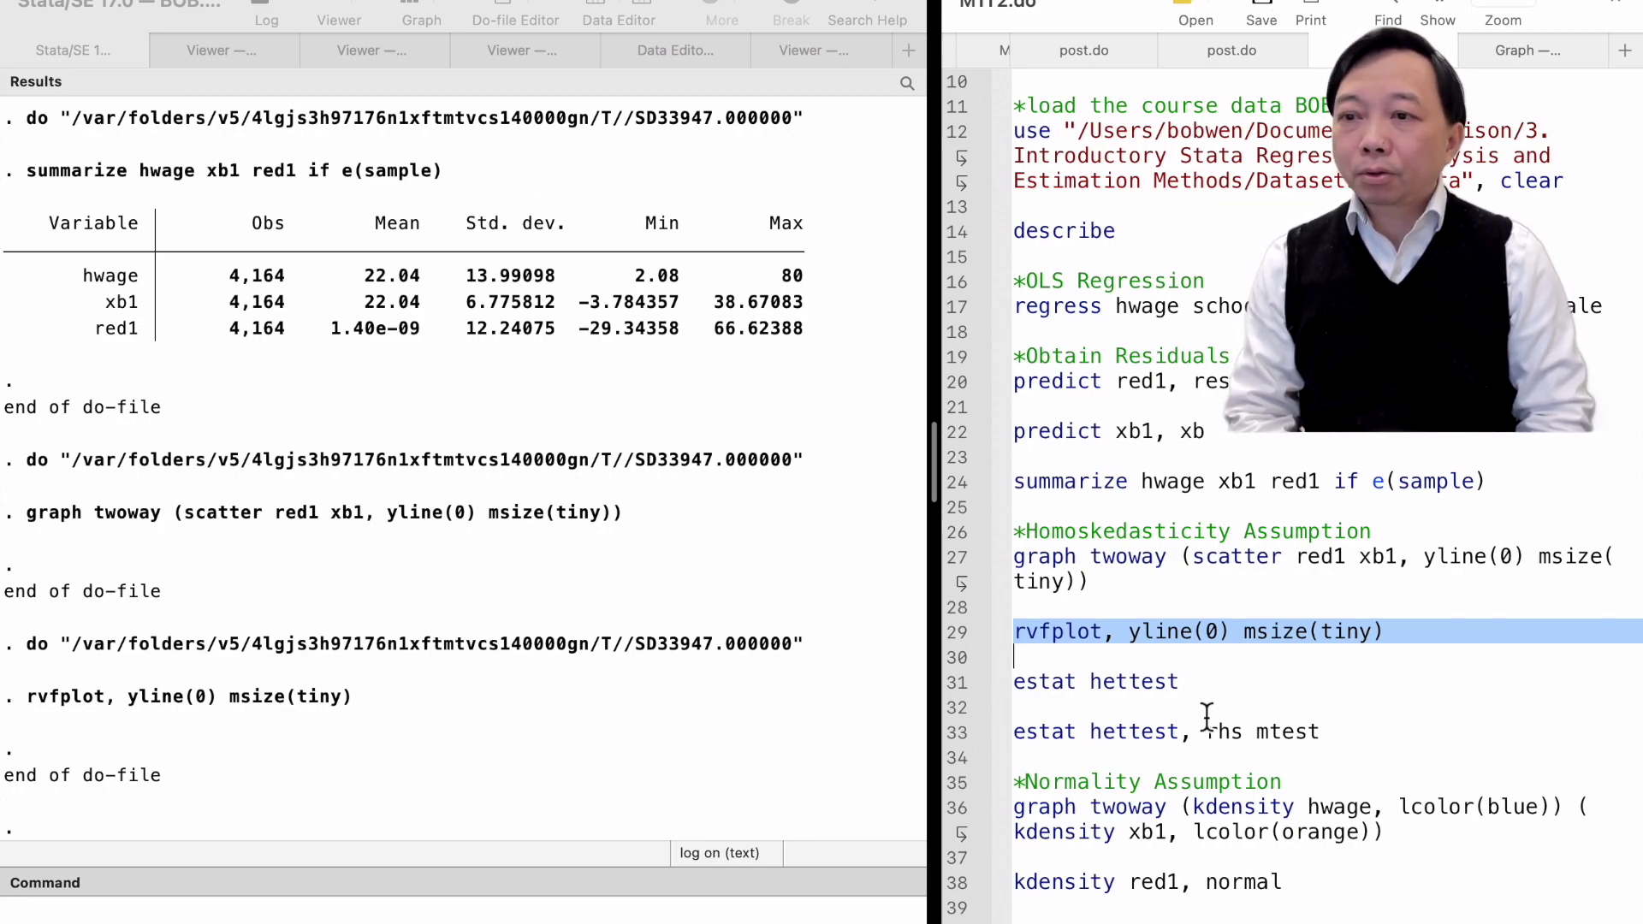
left_click(952, 684)
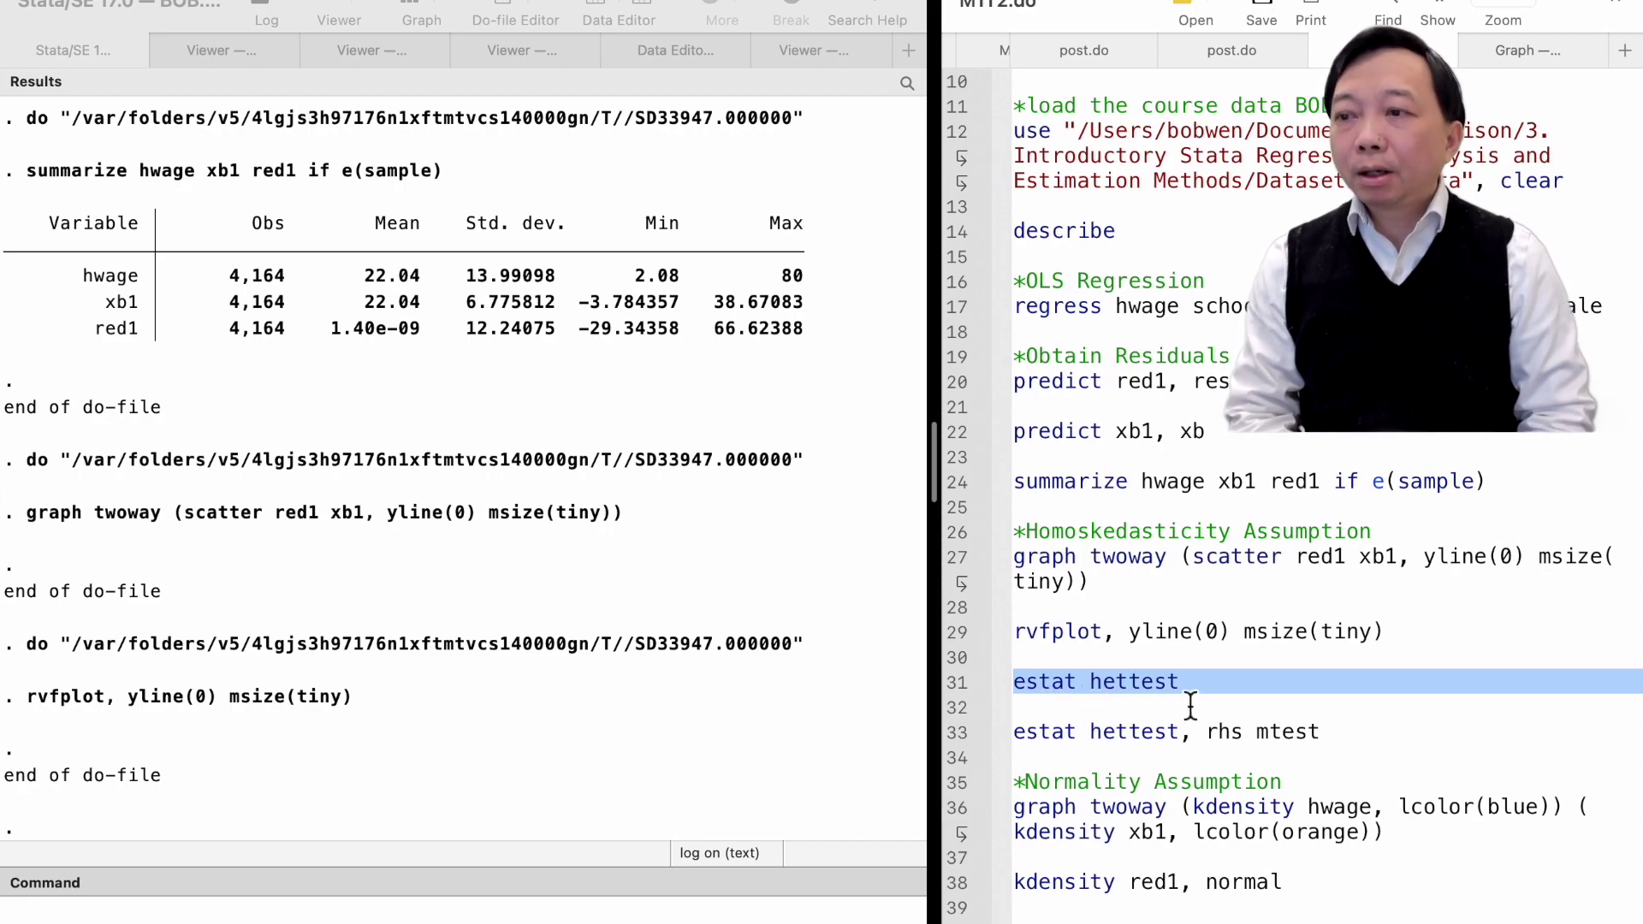
key("super+shift+d")
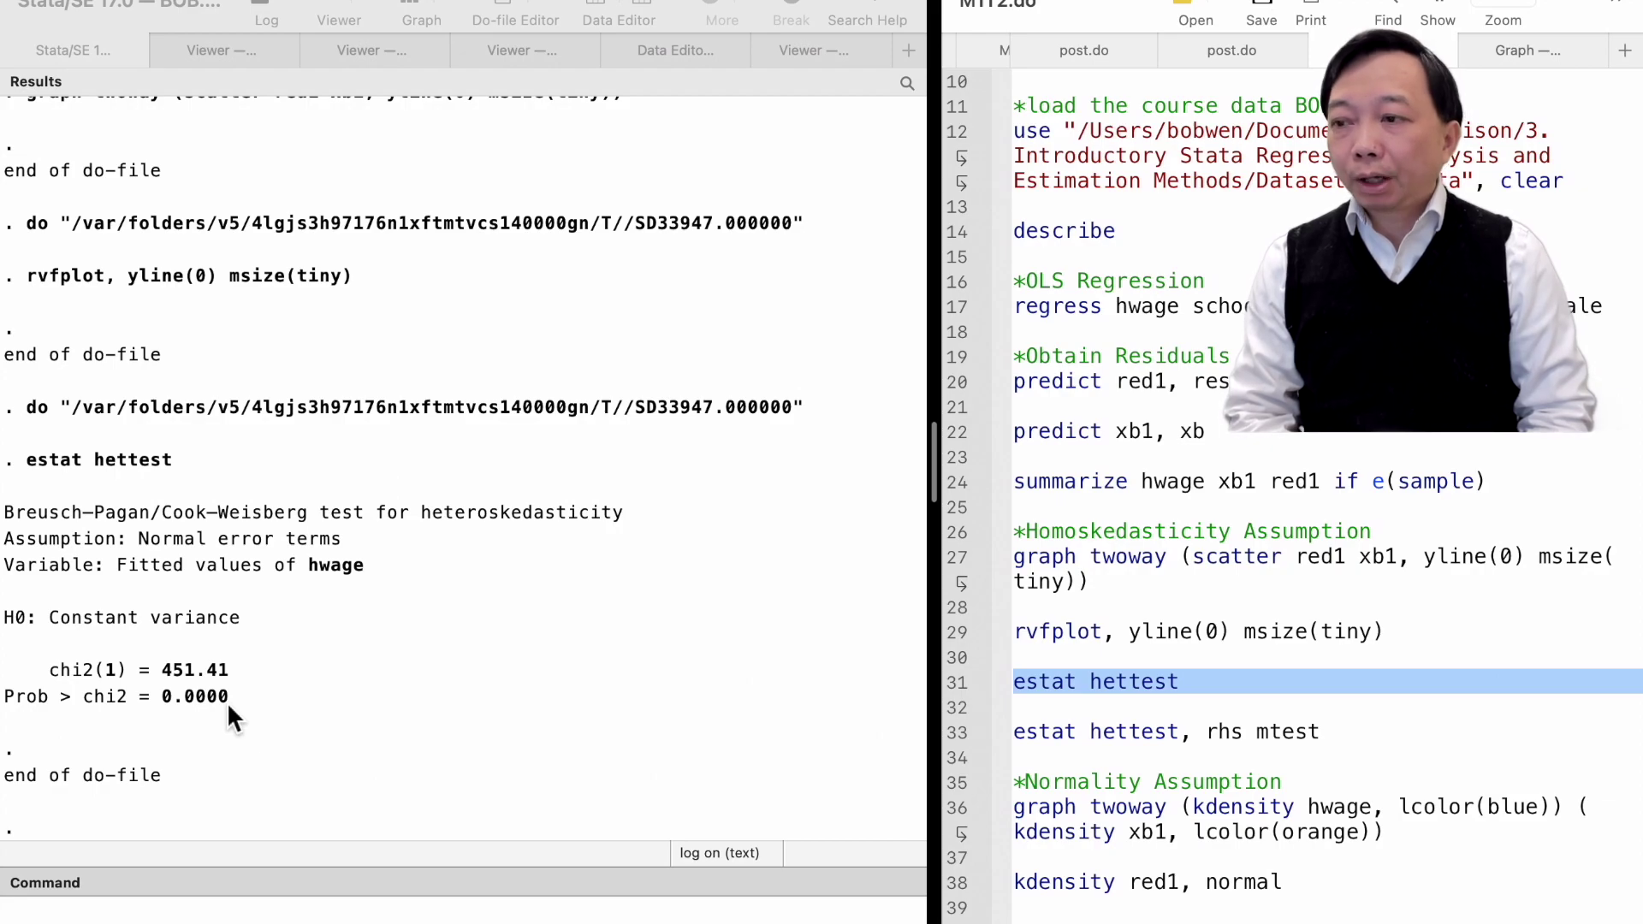
Run estat hettest, rhs mtest for per-regressor tests, joint chi2 455.45 (p 0.0000)
left_click(943, 741)
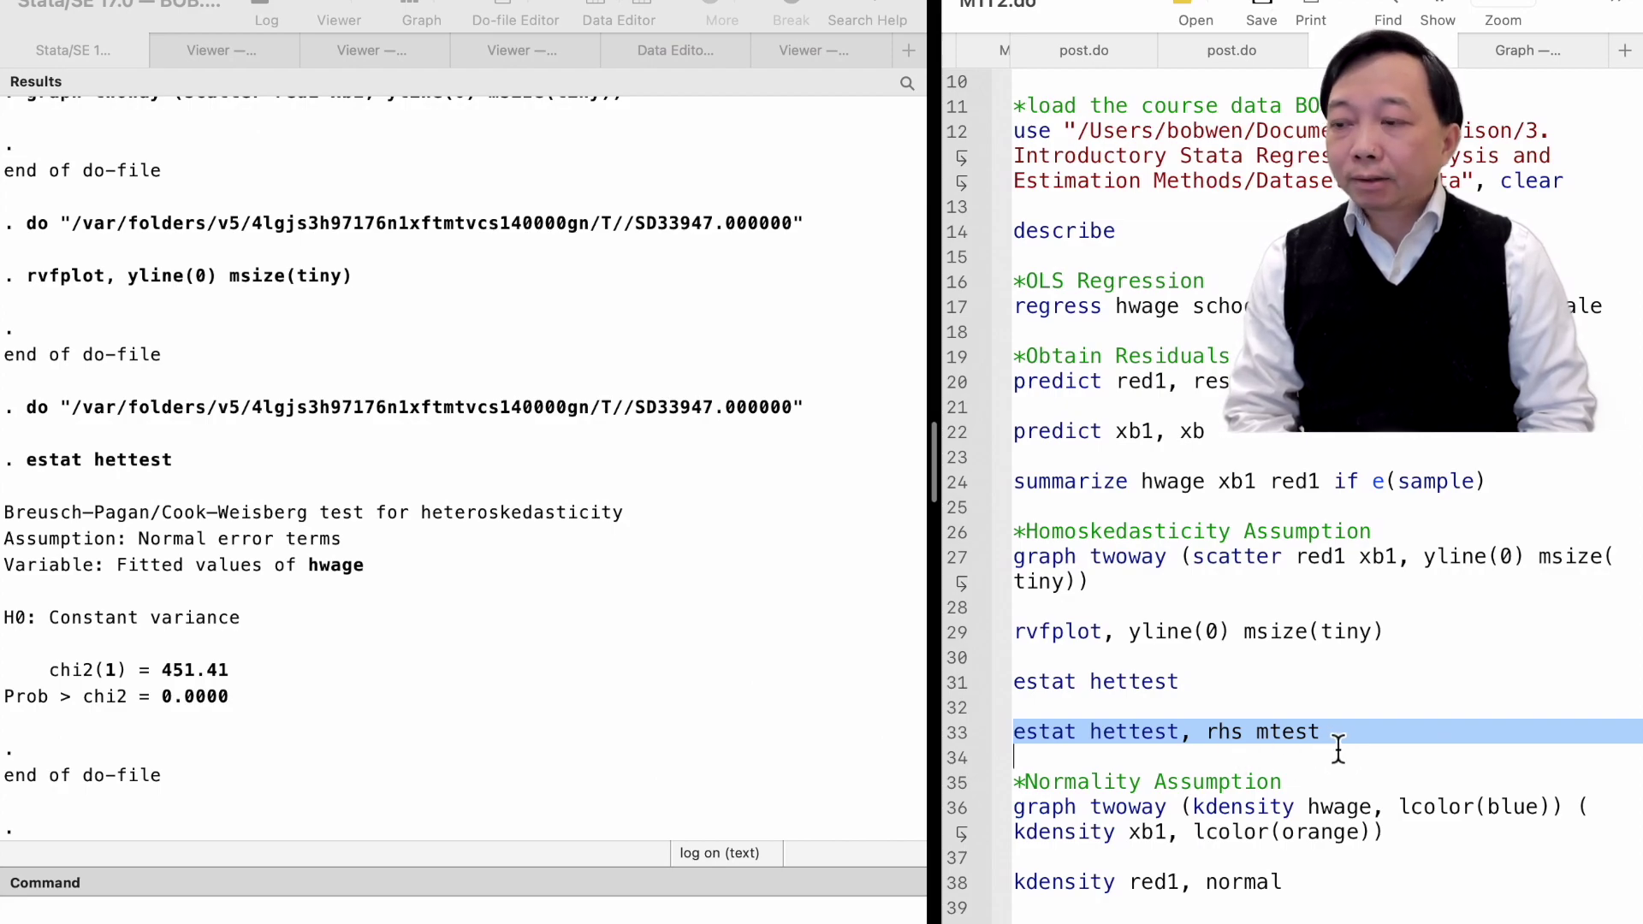
key("super+shift+d")
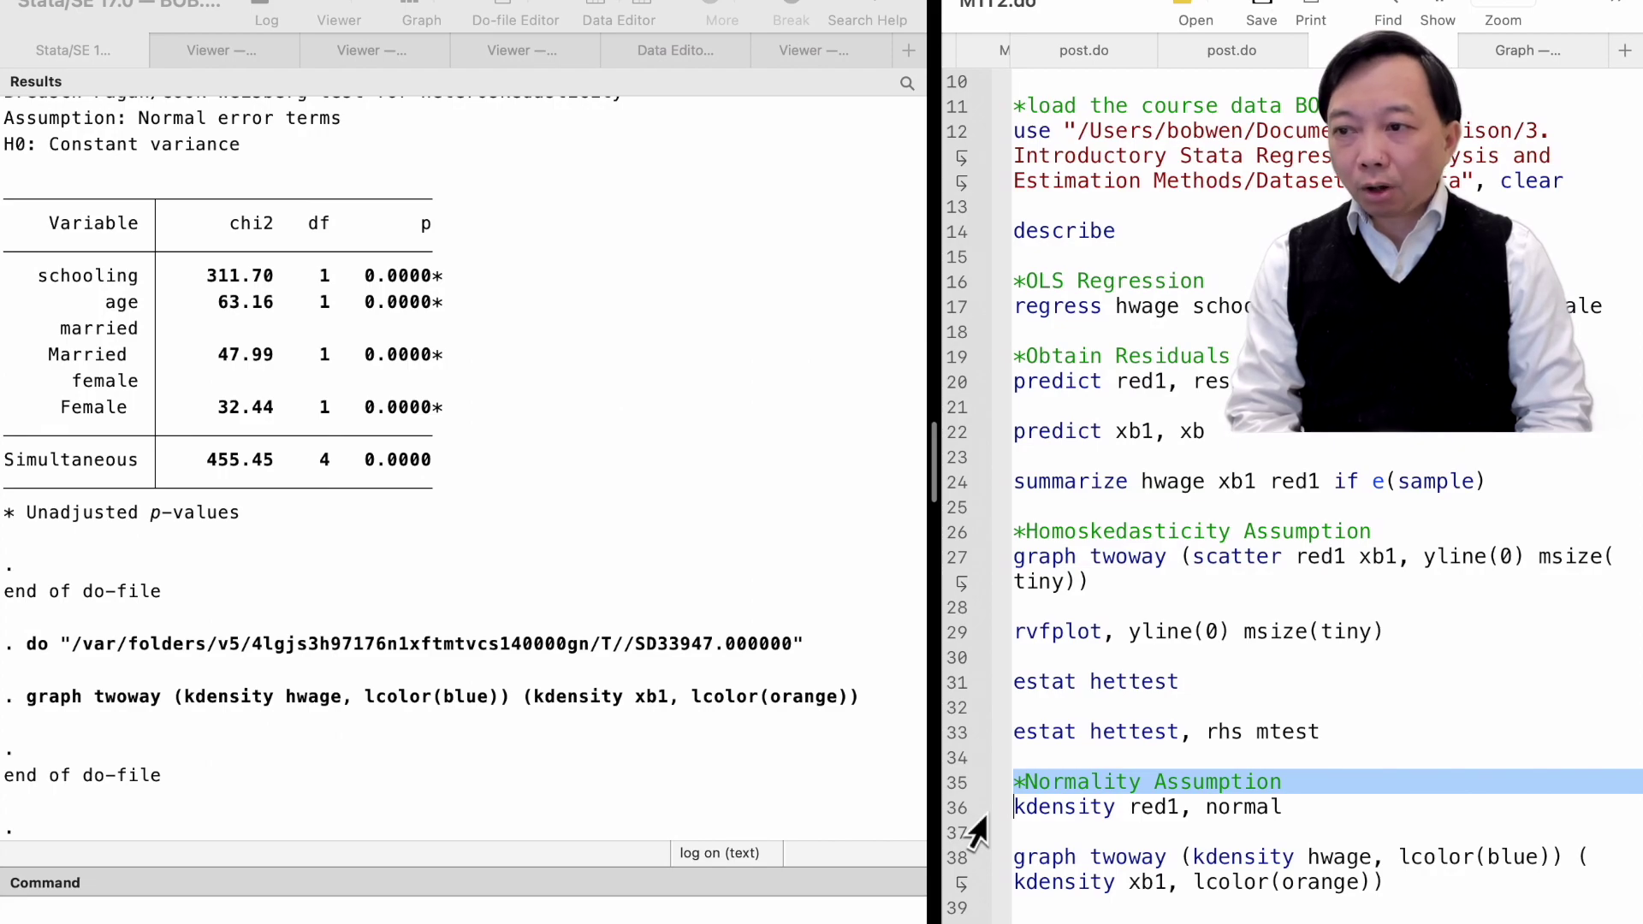
Draw the red1 kernel density with a normal overlay, bandwidth 1.7162
left_click(962, 813)
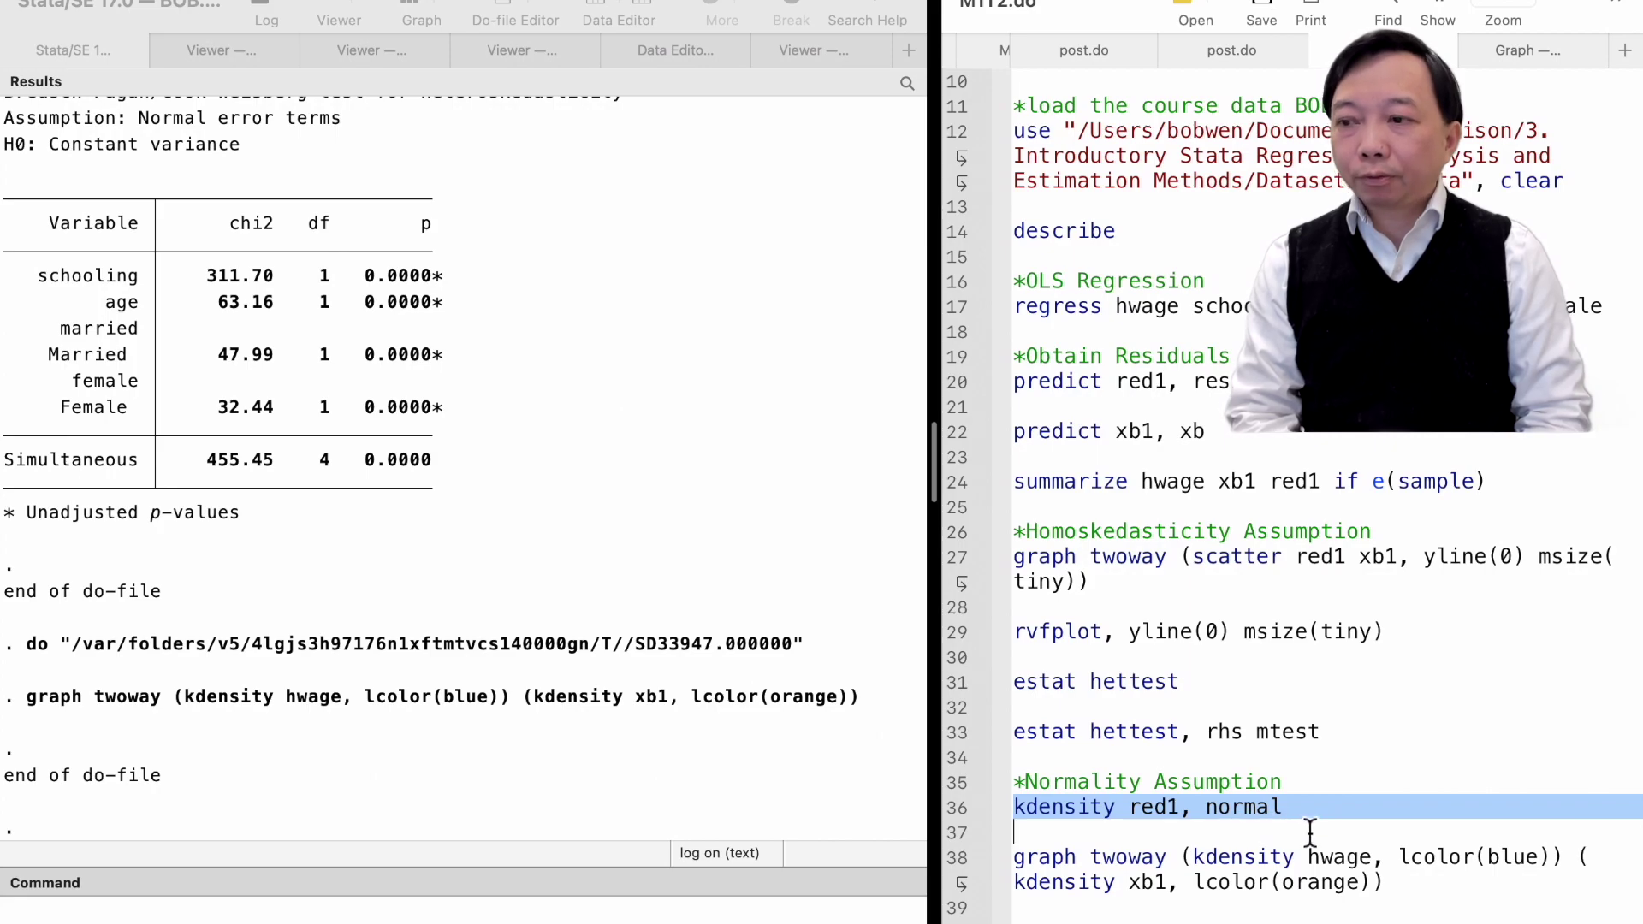
key("super+shift+d")
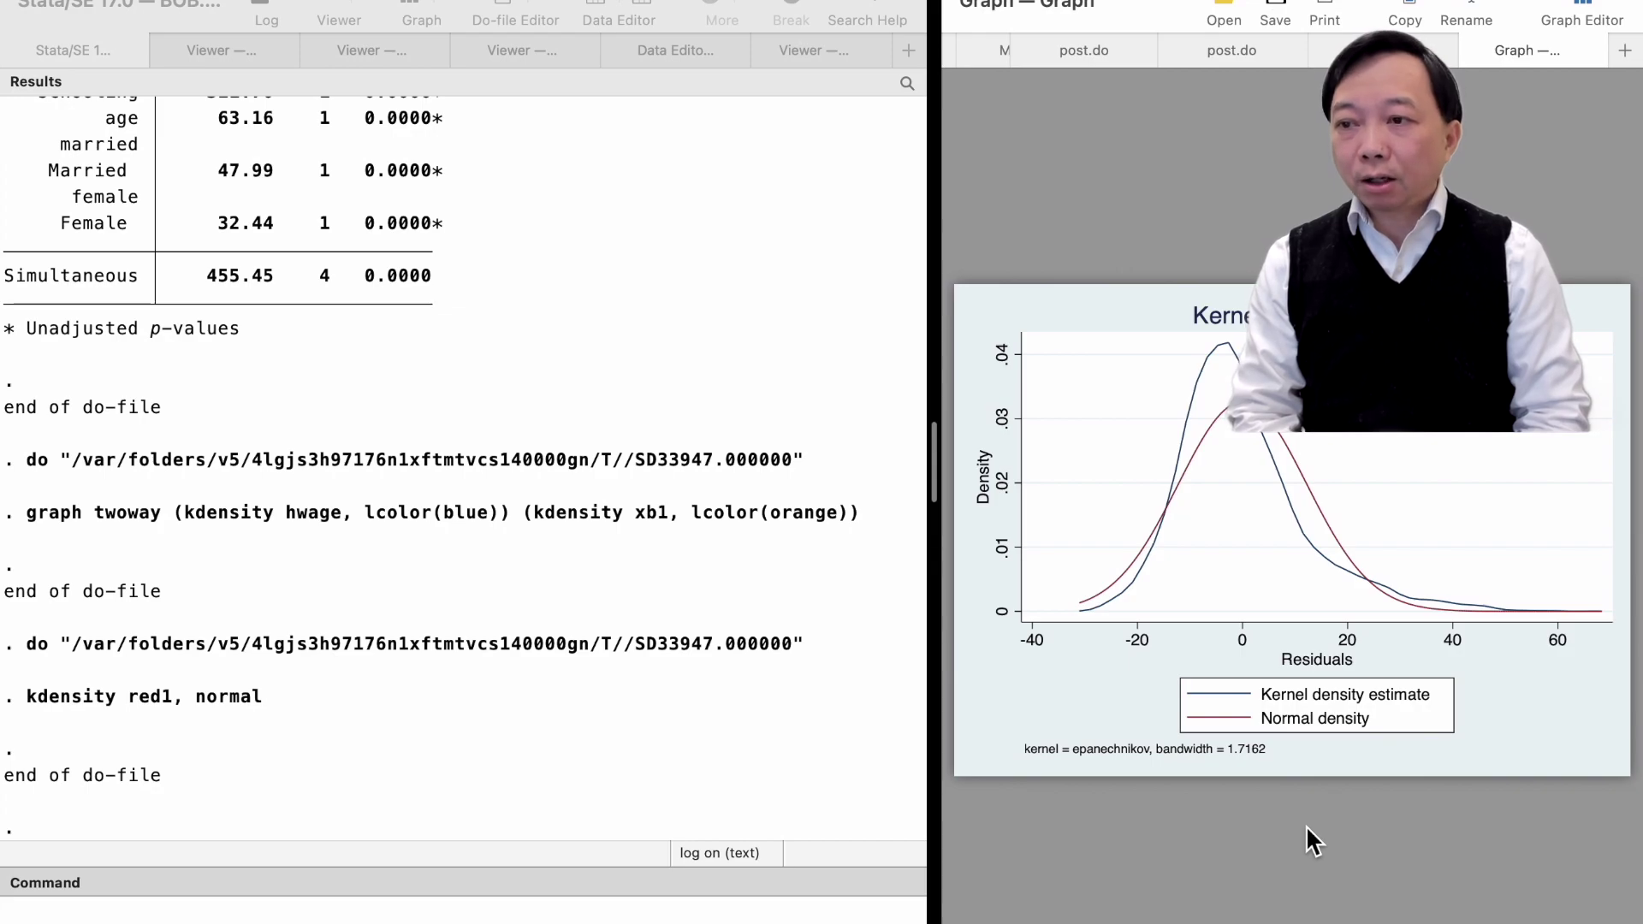
key("super+9")
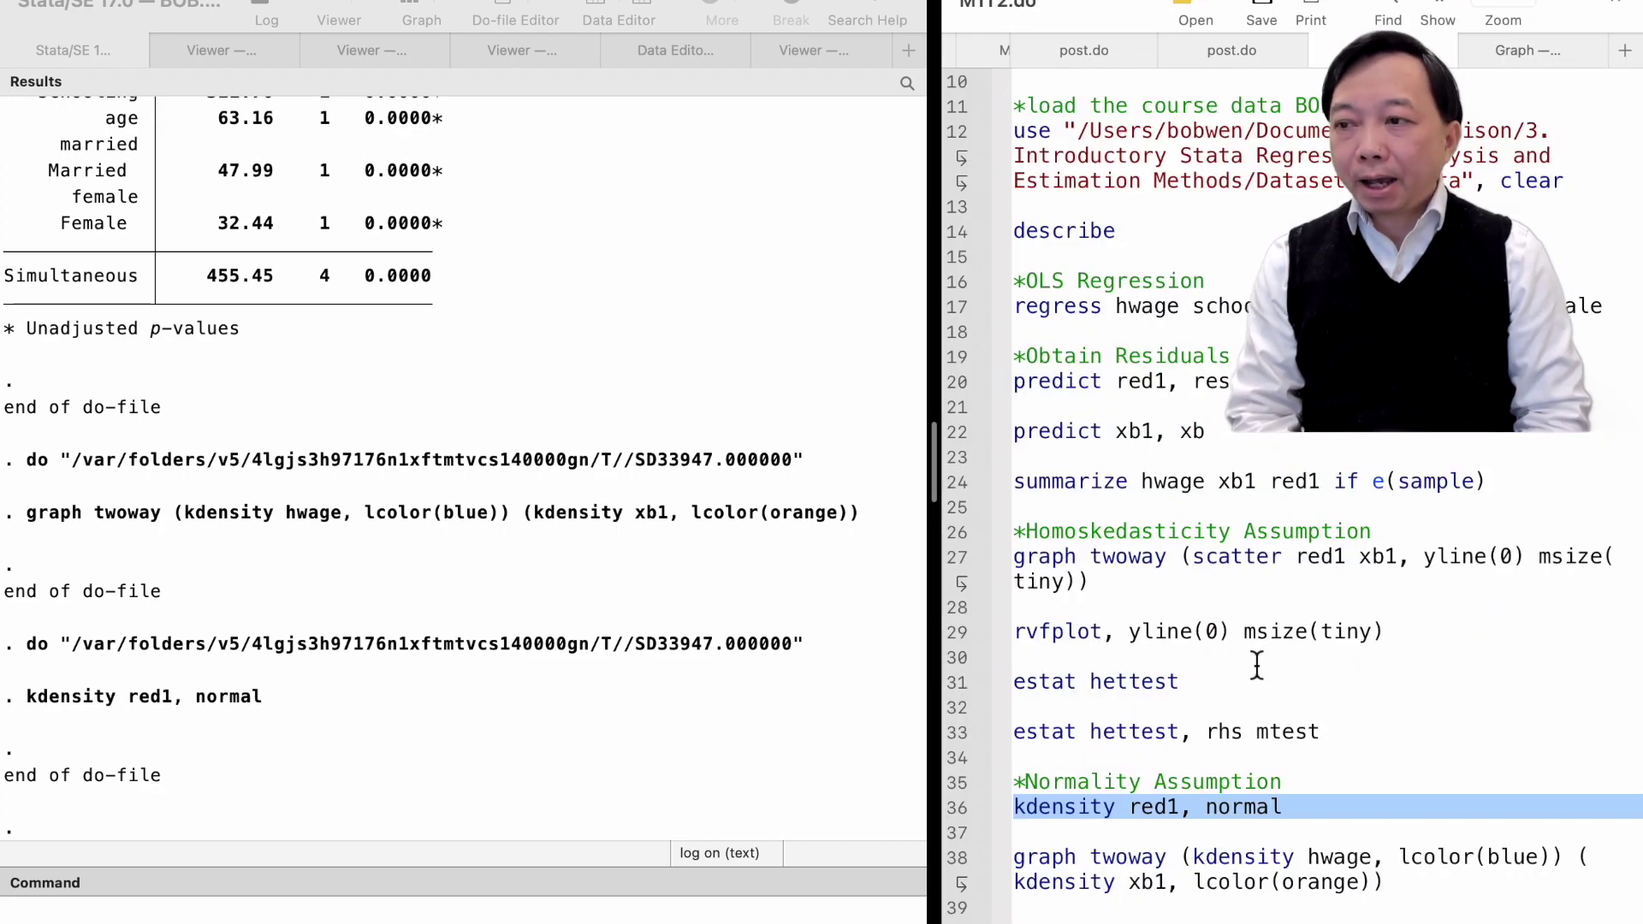
Run the twoway kdensity command overlaying hwage in blue and xb1 in orange
left_click(981, 889)
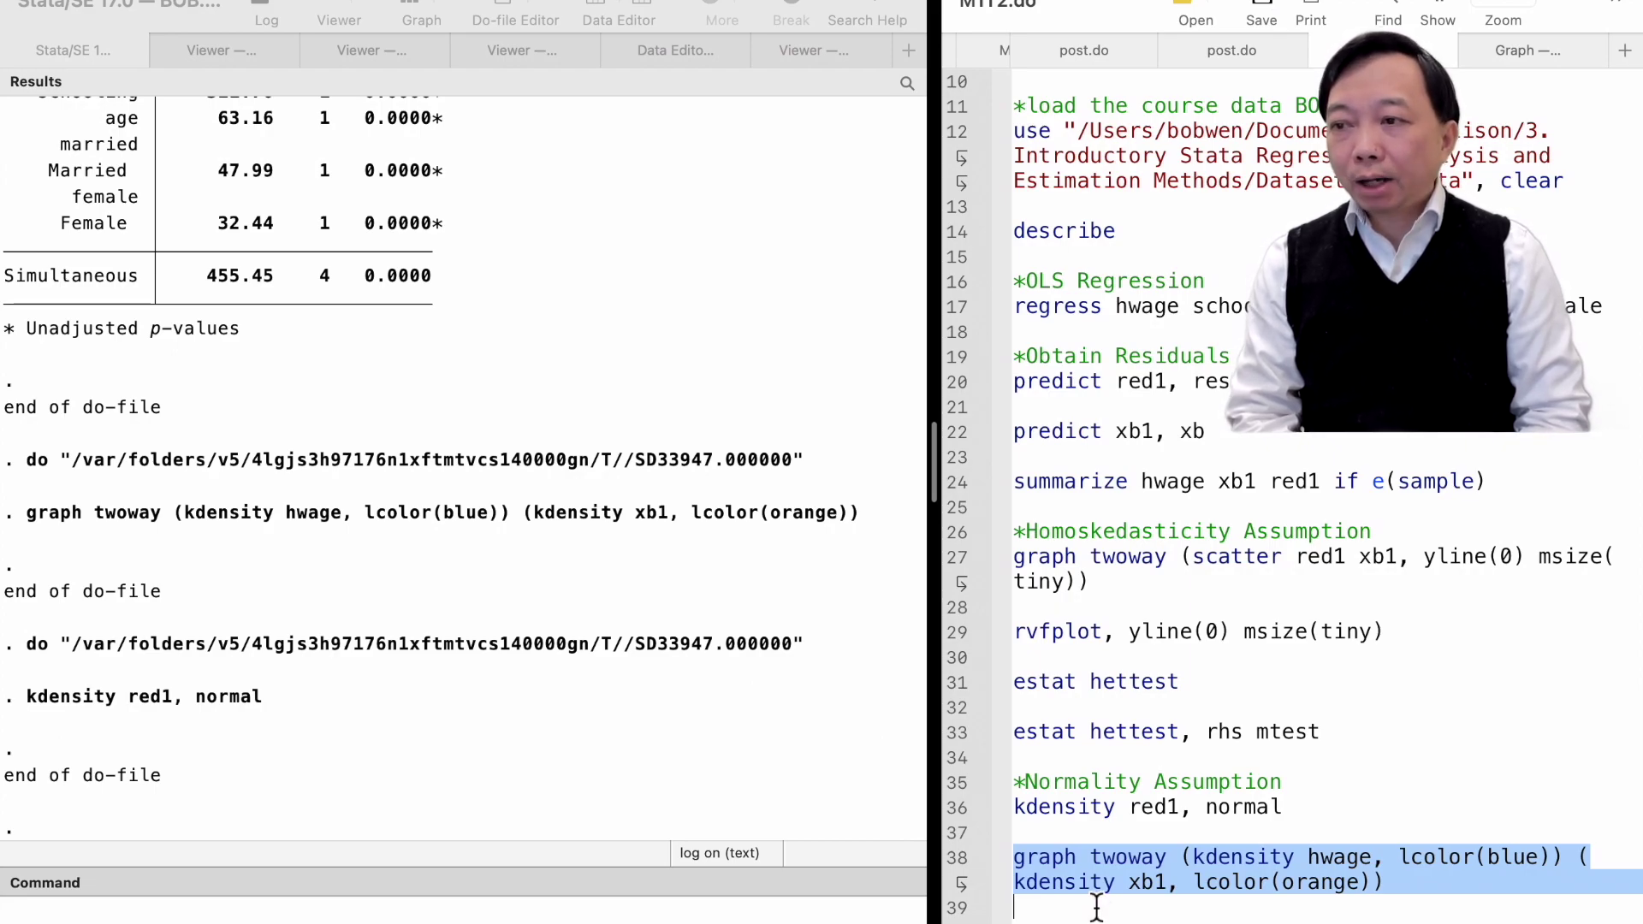
key("super+shift+d")
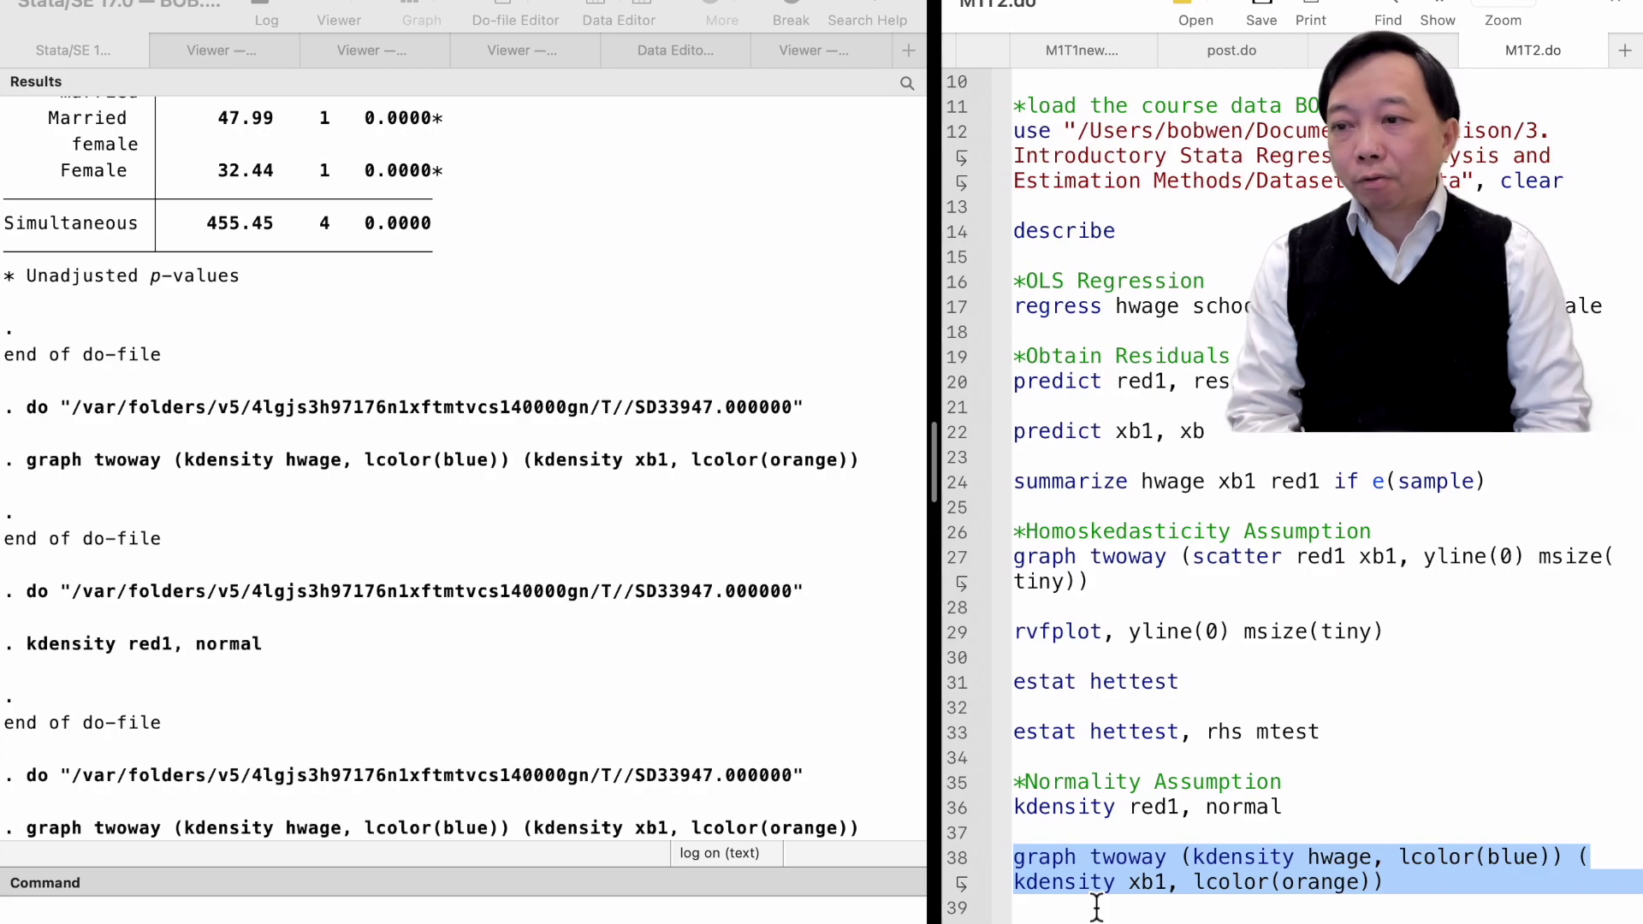